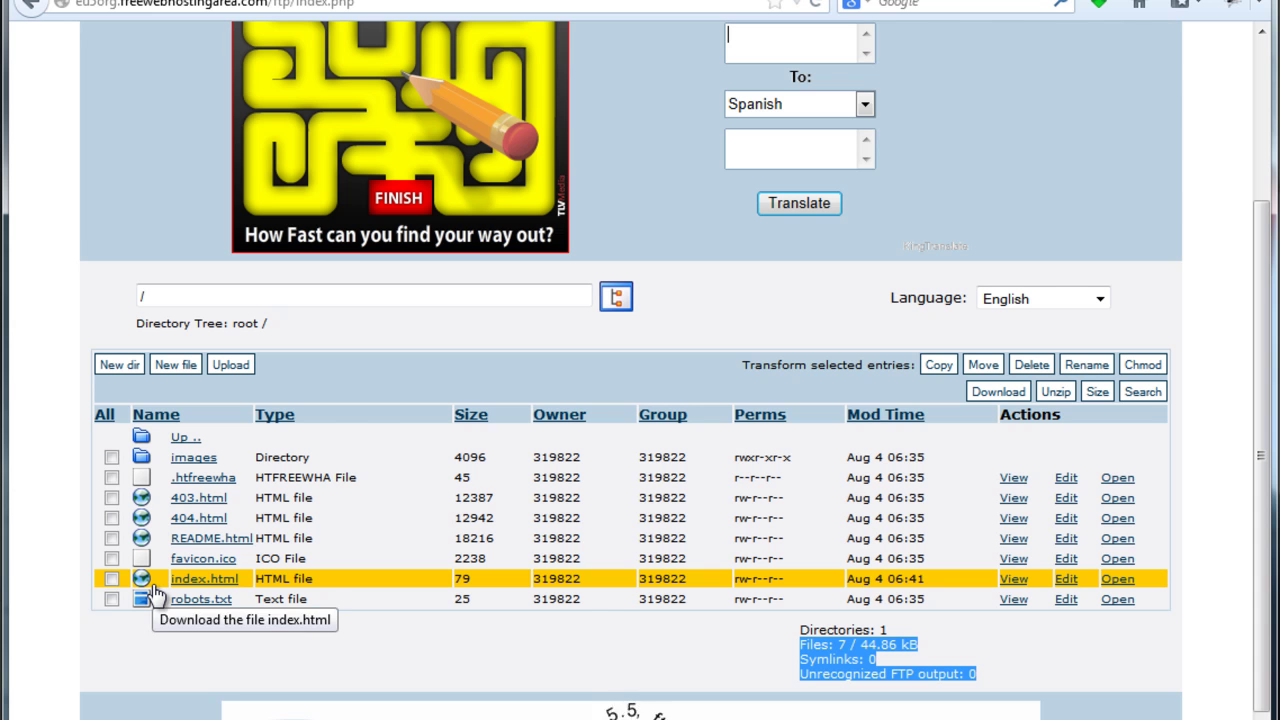
# Tick and untick the images folder and .htfreewha checkboxes in the web FTP root listing
pyautogui.click(111, 457)
pyautogui.click(111, 477)
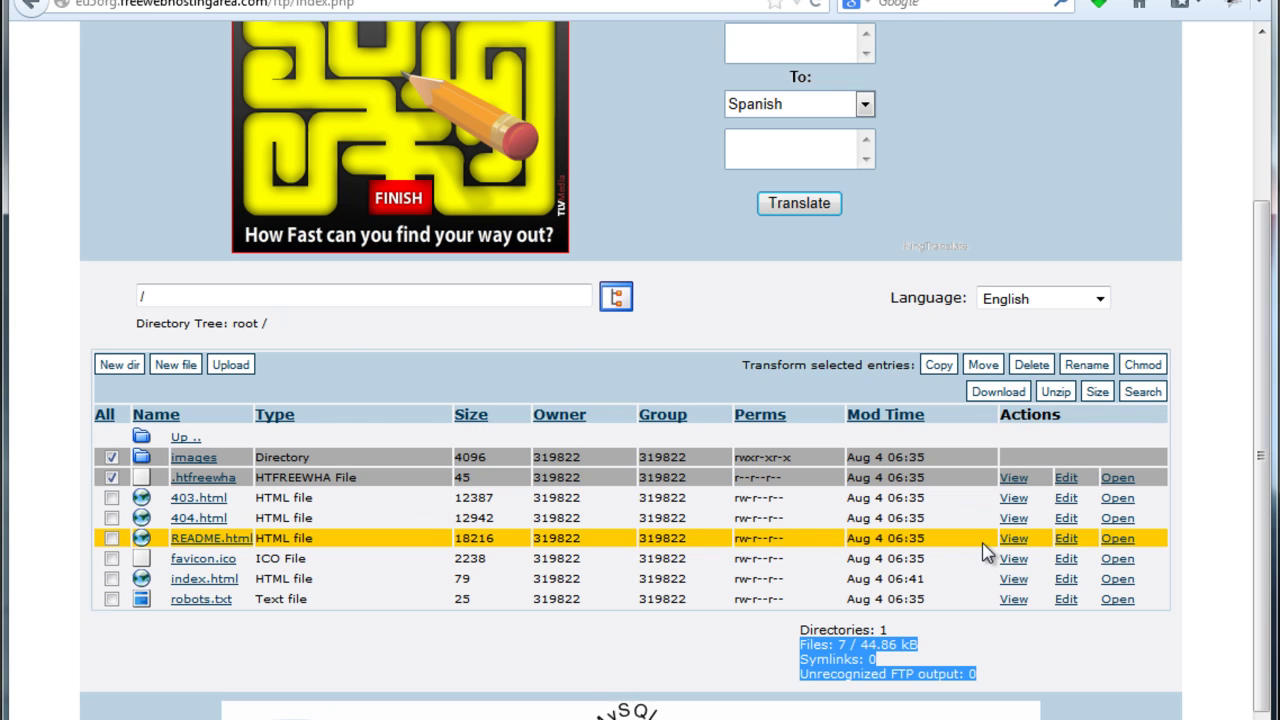
pyautogui.click(111, 477)
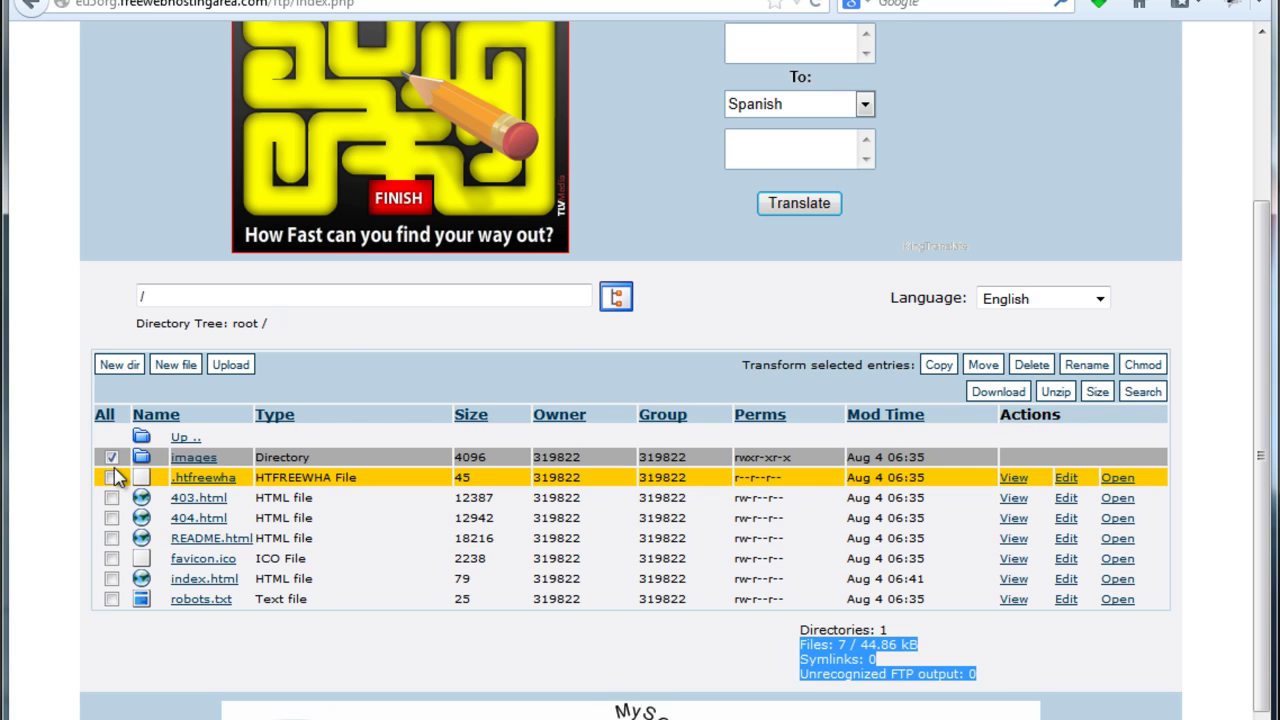
pyautogui.click(111, 457)
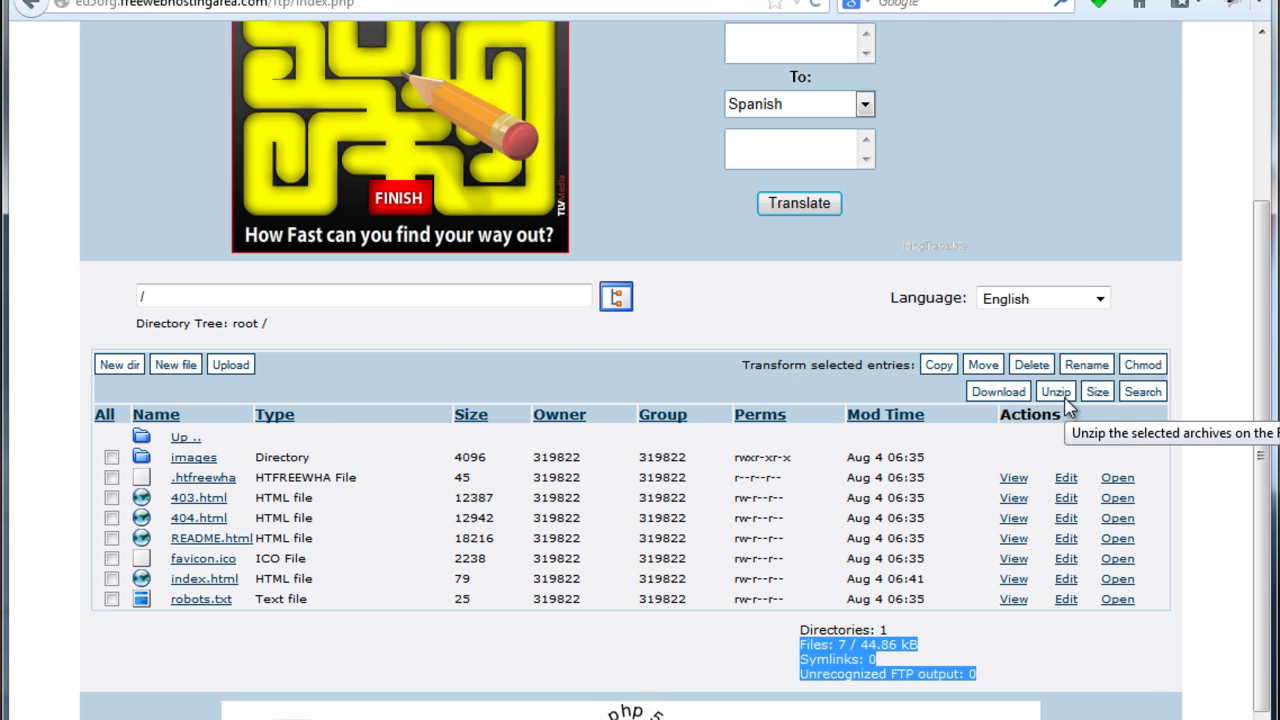
# Highlight the Files: 7 / 44.86 kB total summary, then switch to the eu5.org account tab
pyautogui.click(833, 652)
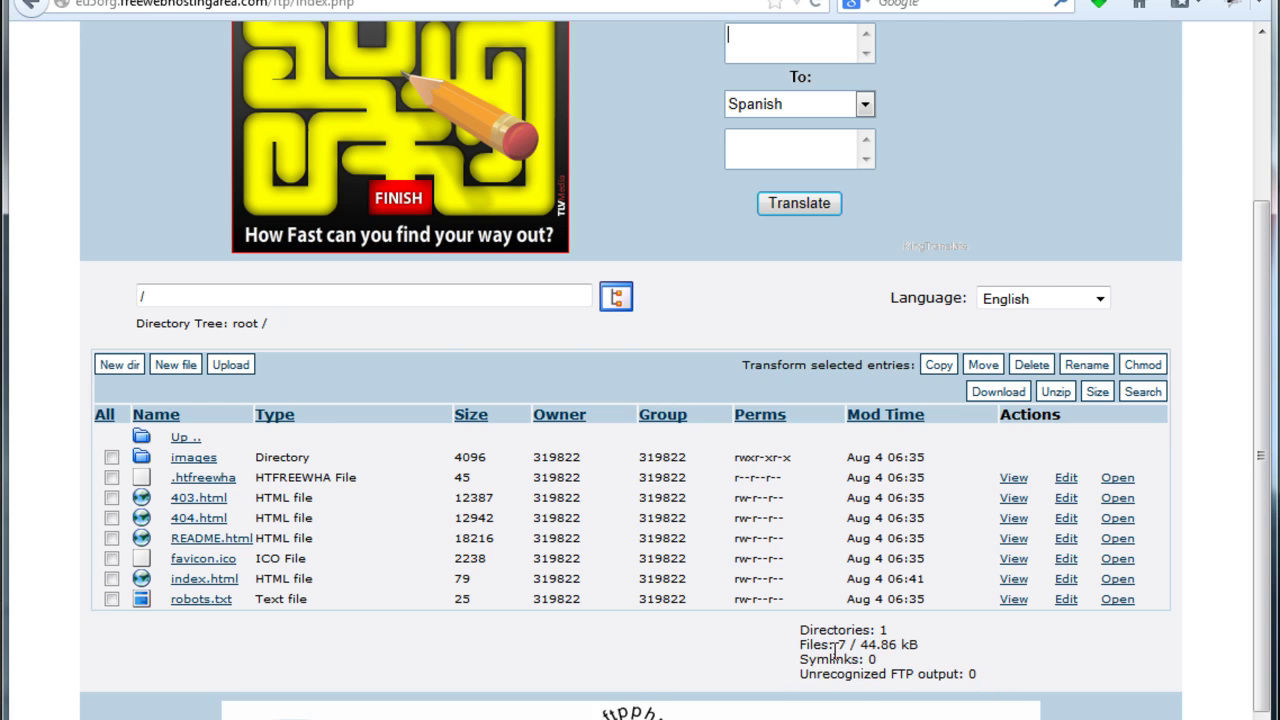
pyautogui.moveTo(797, 648); pyautogui.dragTo(929, 651)
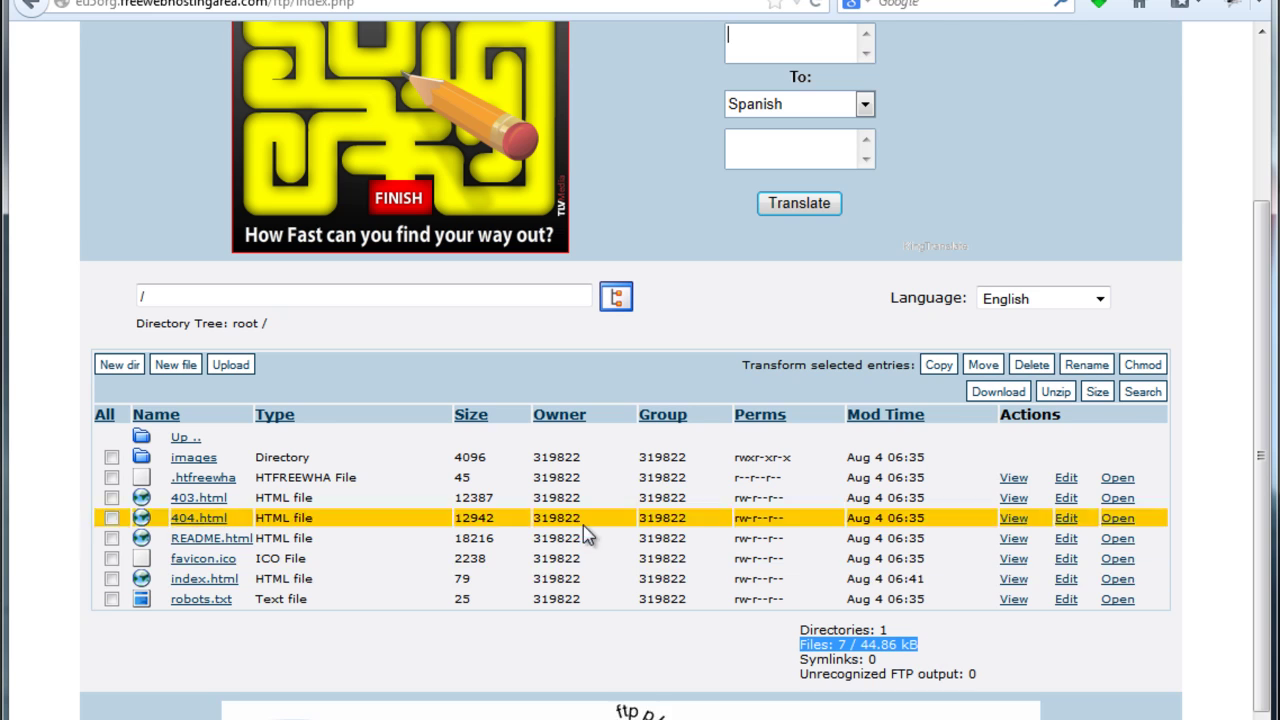
pyautogui.click(906, 646)
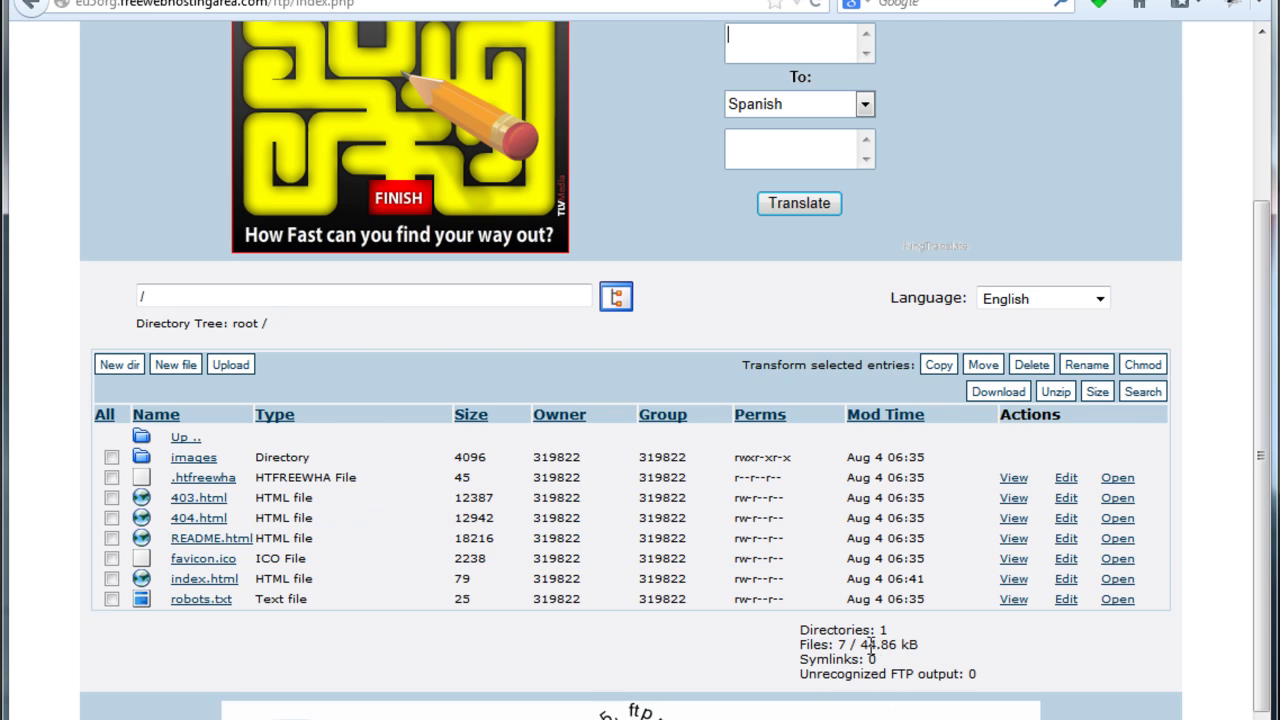
pyautogui.moveTo(861, 645); pyautogui.dragTo(929, 651)
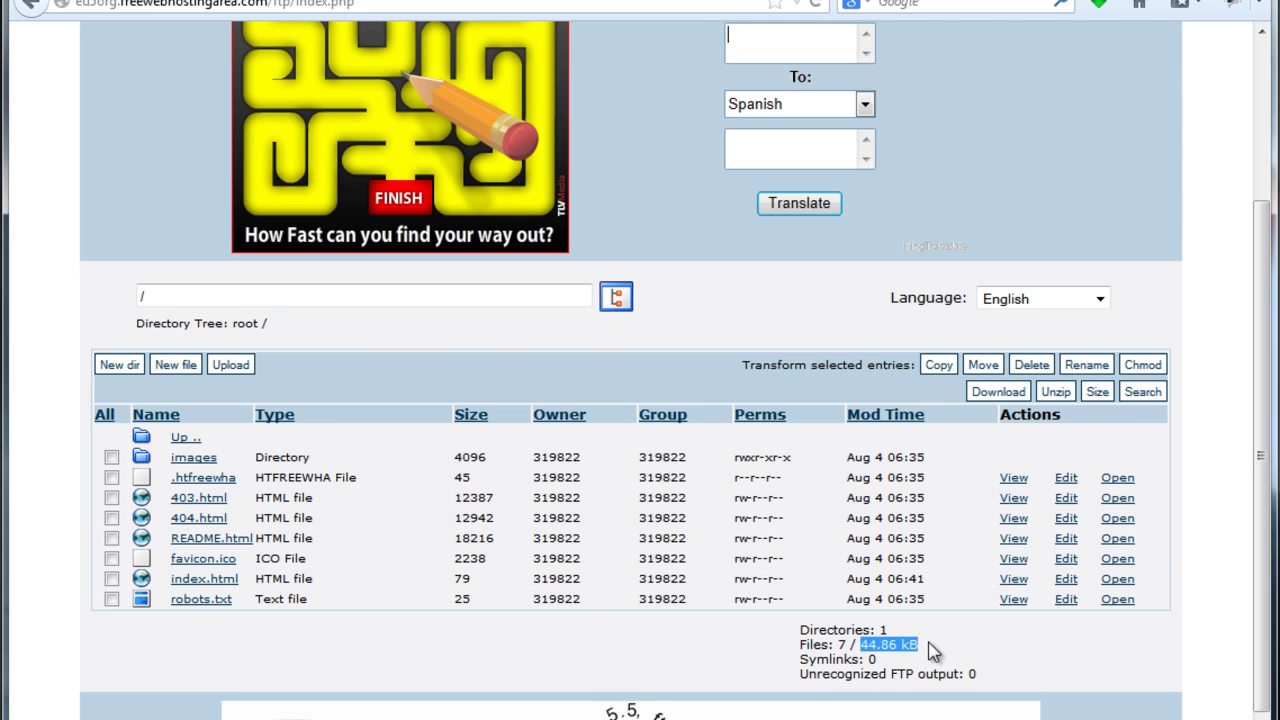
pyautogui.click(932, 651)
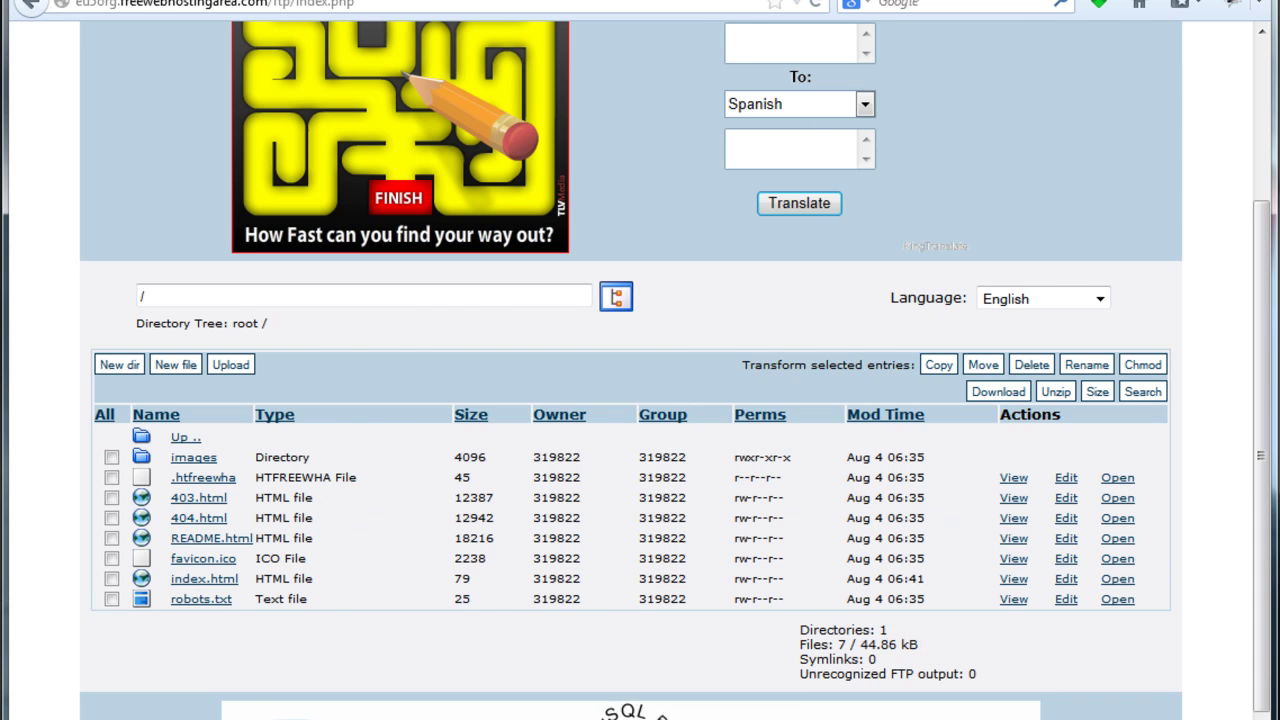
pyautogui.hotkey('ctrl', 'shift', 'Tab')
pyautogui.hotkey('ctrl', 'shift', 'Tab')
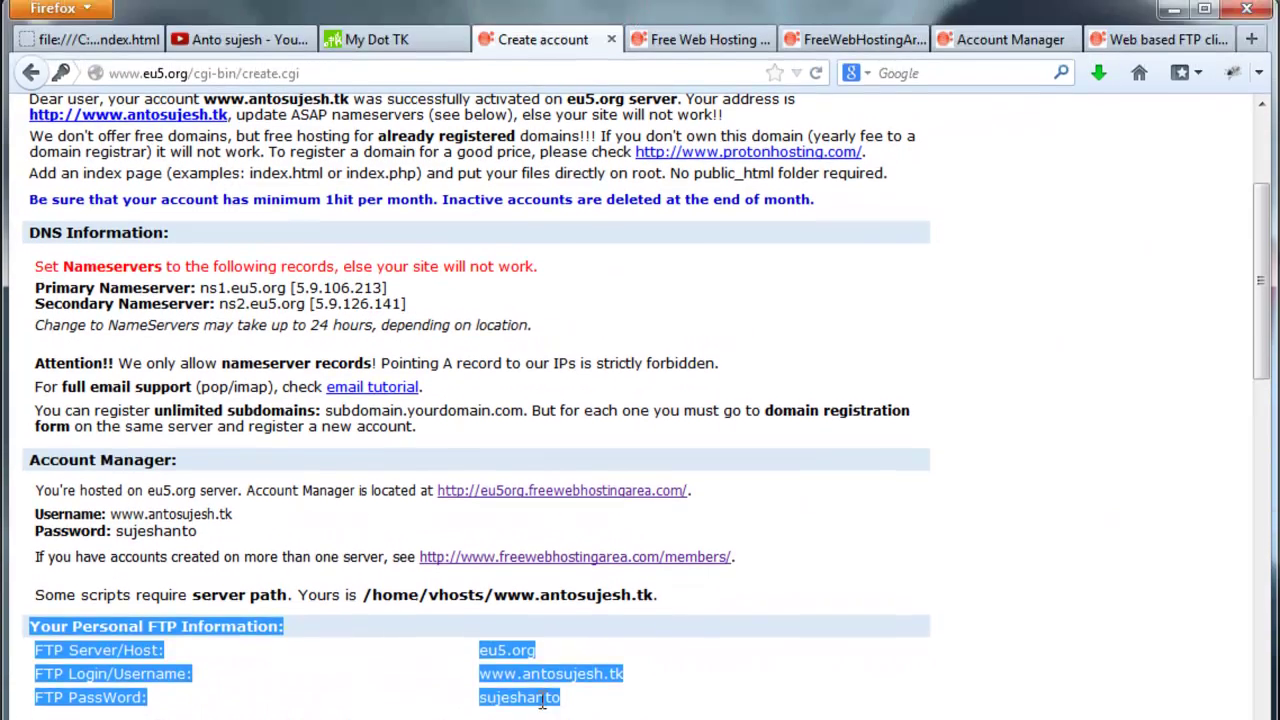
# Highlight the Your Personal FTP Information heading on the eu5.org account page
pyautogui.click(543, 627)
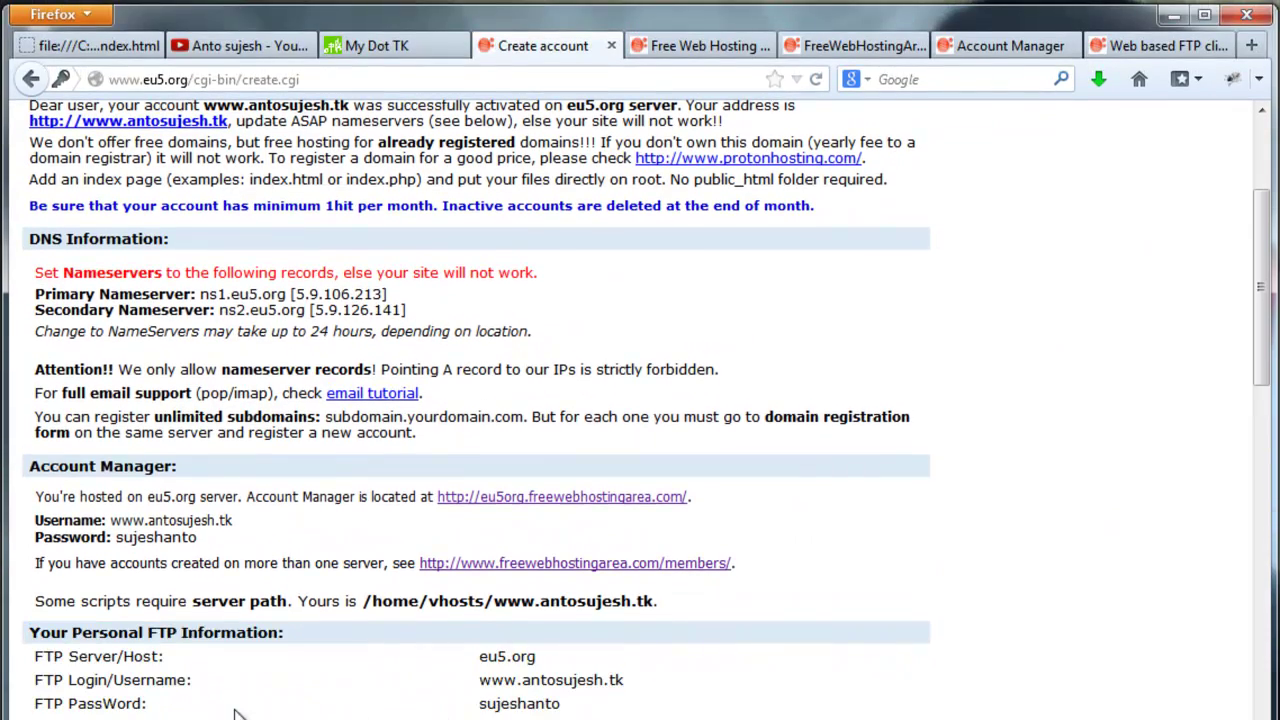
pyautogui.moveTo(147, 635); pyautogui.dragTo(309, 649)
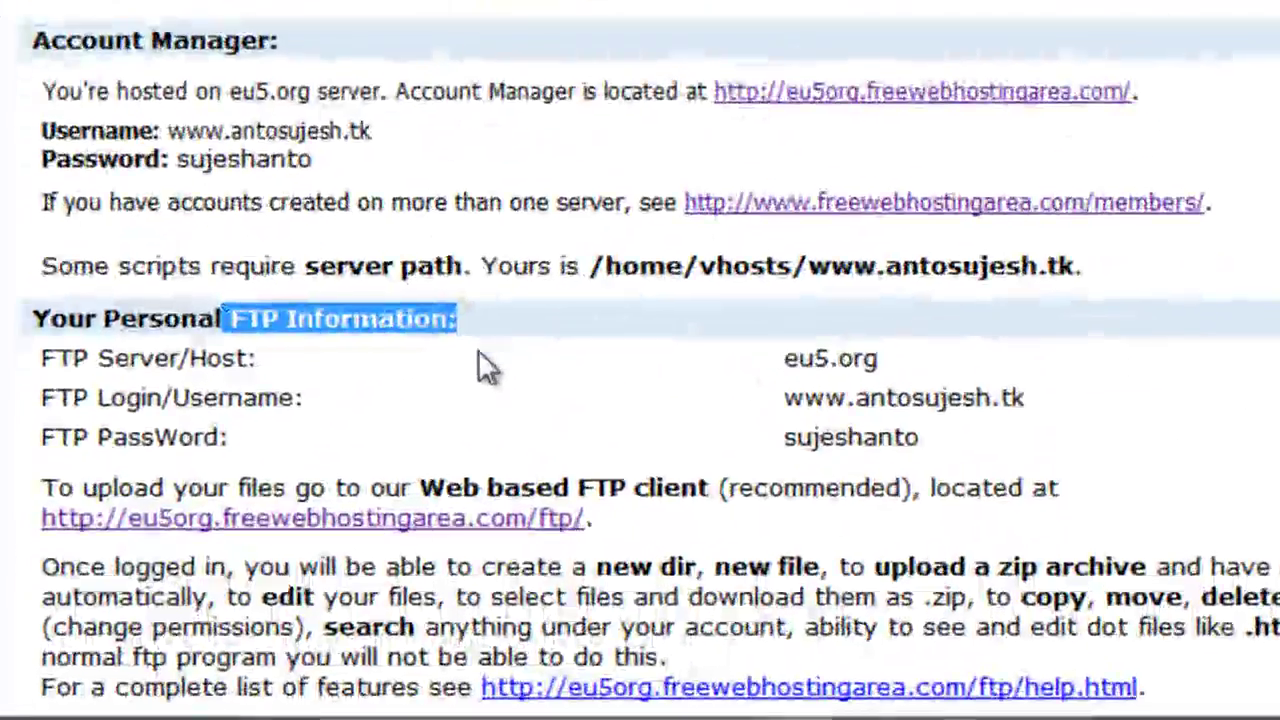
pyautogui.click(472, 369)
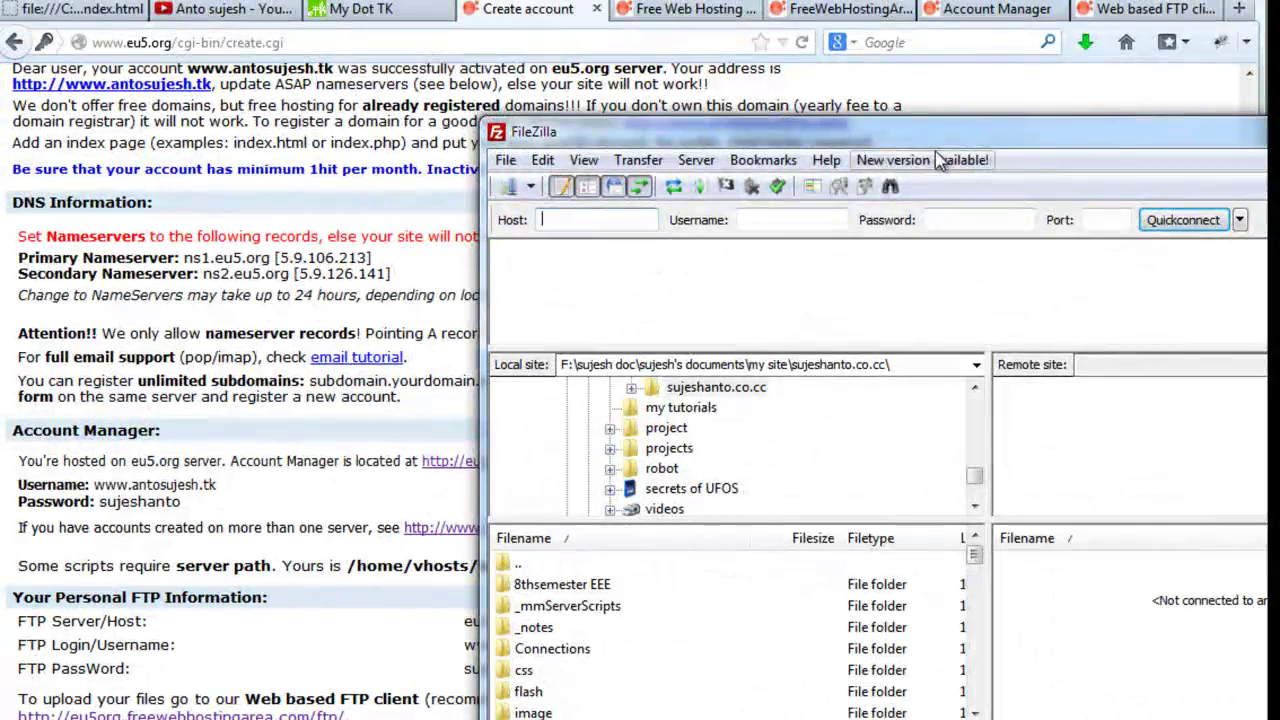
# Reposition FileZilla and paste host eu5.org, copied from the account page, into Quickconnect
pyautogui.moveTo(926, 135); pyautogui.dragTo(838, 36)
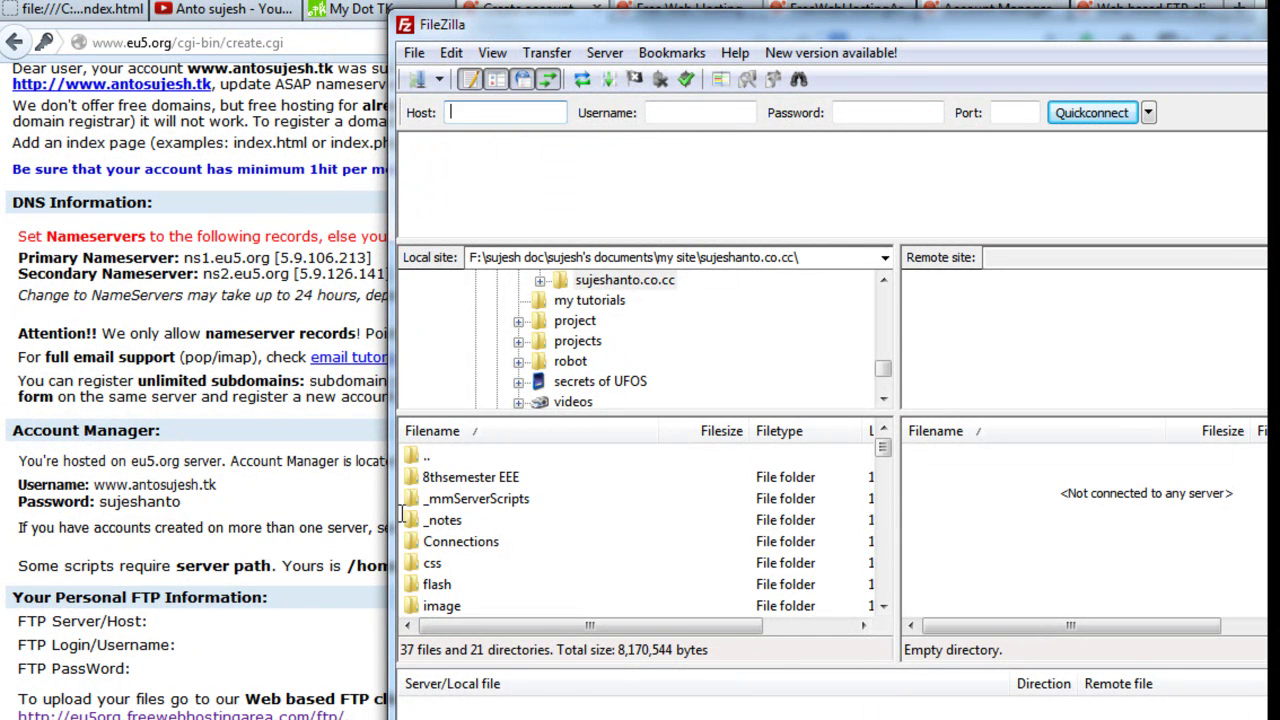
pyautogui.moveTo(632, 43); pyautogui.dragTo(580, 112)
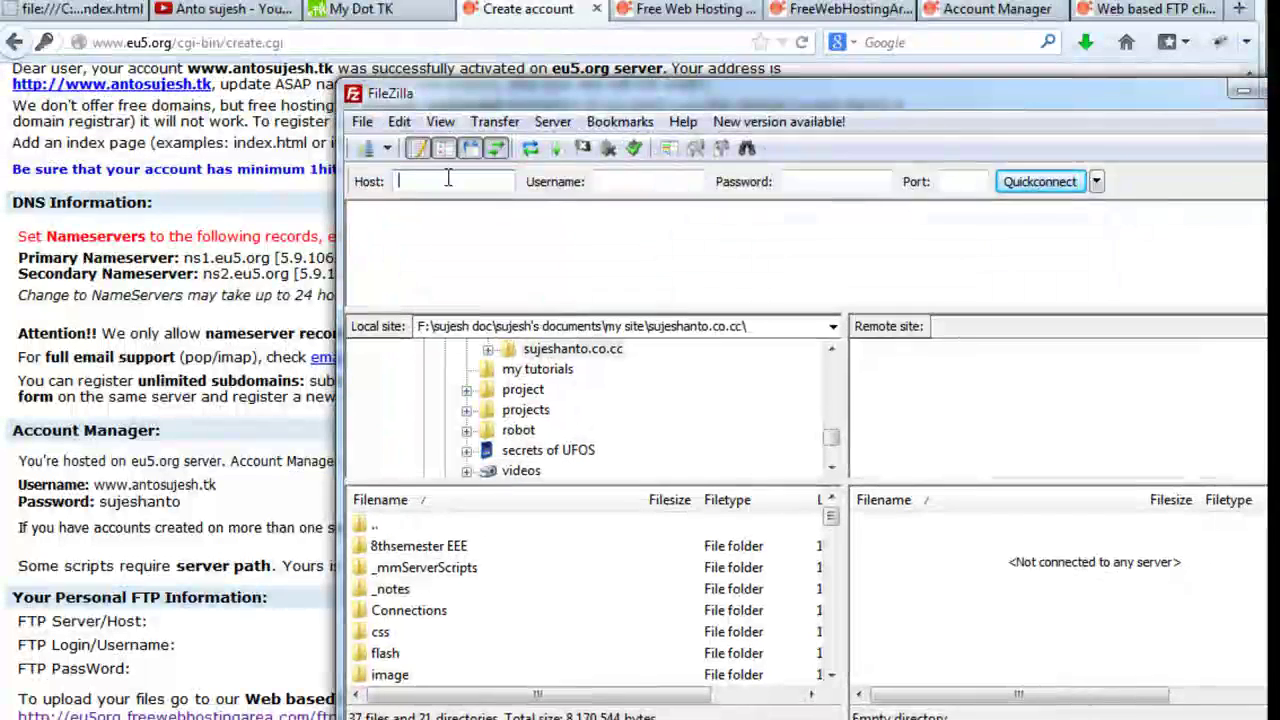
pyautogui.click(613, 181)
pyautogui.click(863, 183)
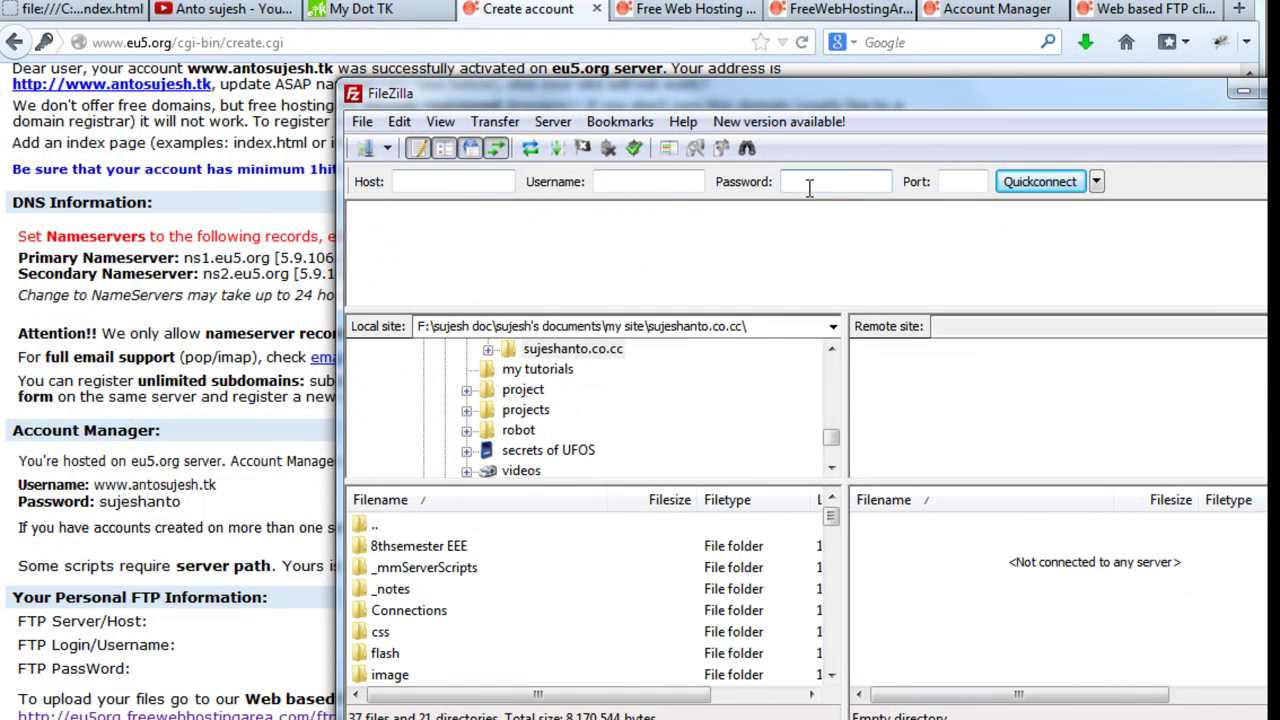
pyautogui.click(209, 614)
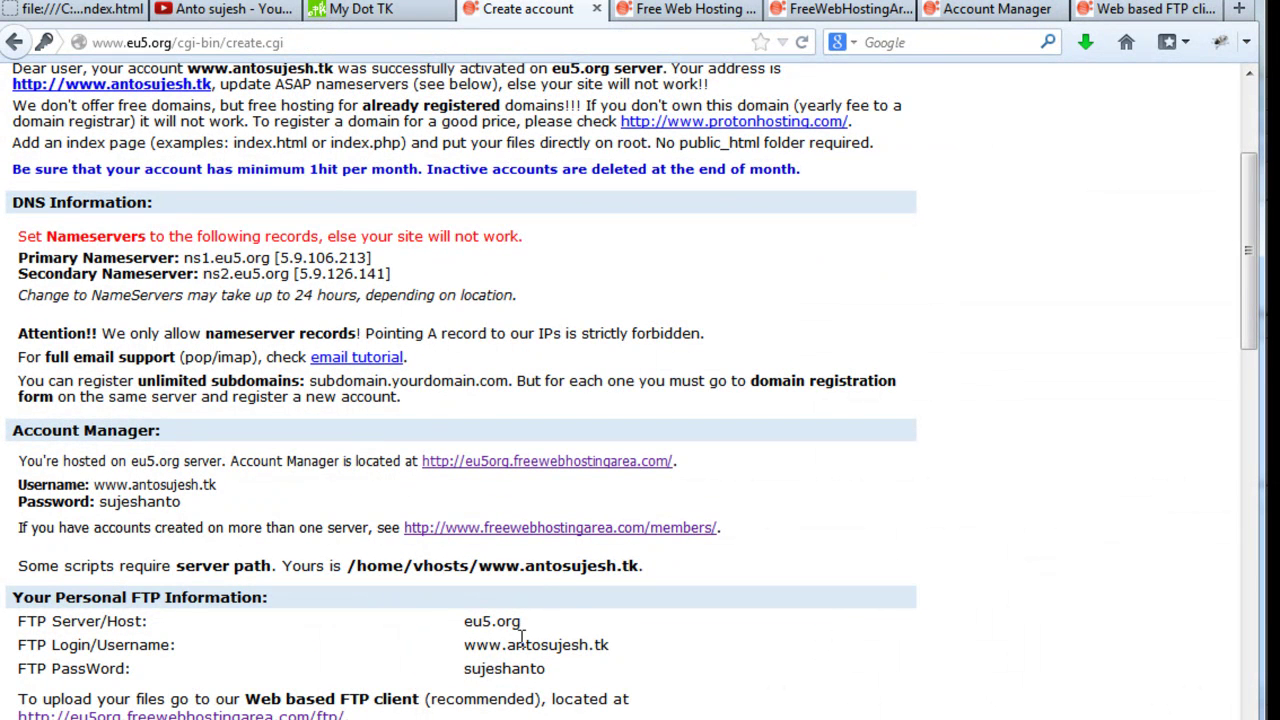
pyautogui.moveTo(521, 622); pyautogui.dragTo(483, 625)
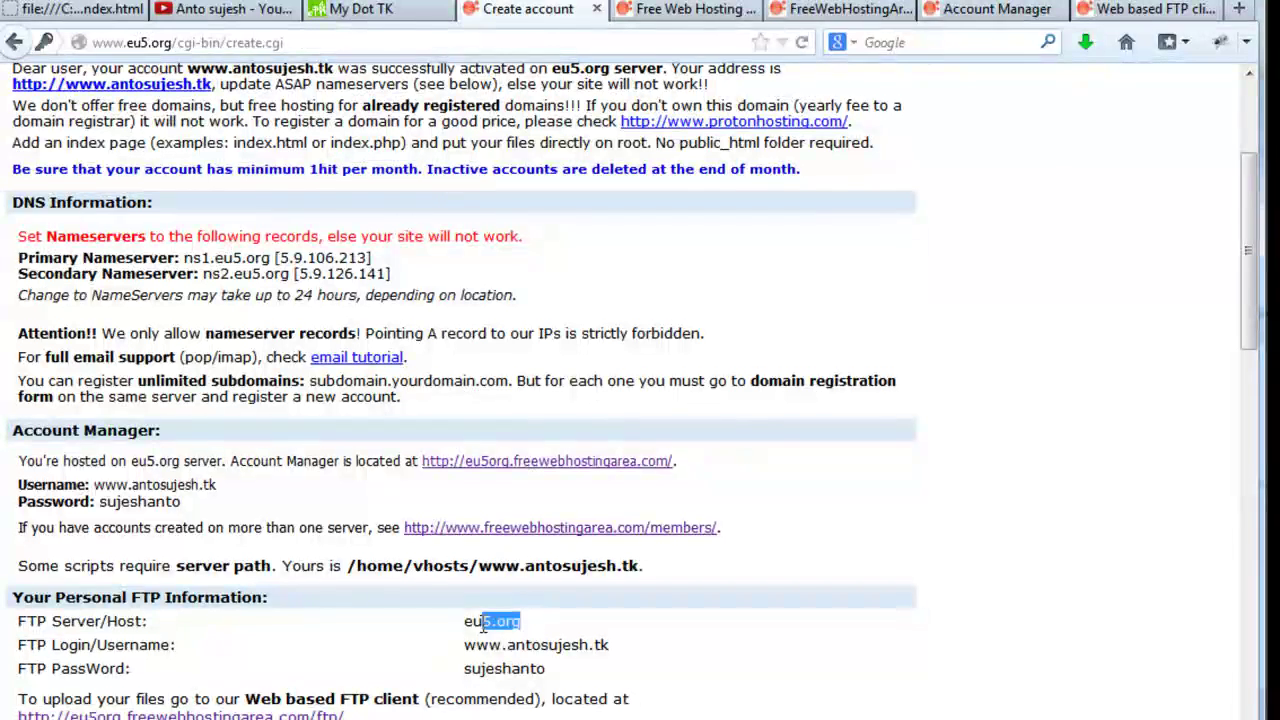
pyautogui.rightClick(483, 621)
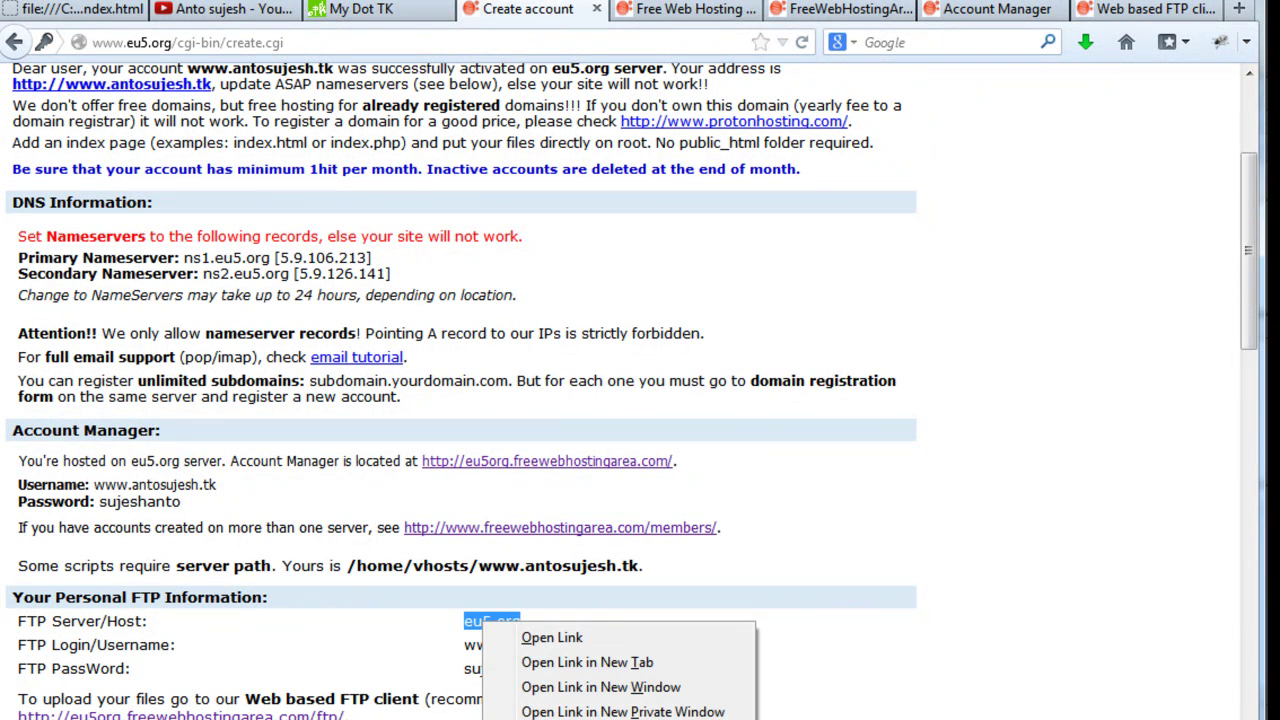
pyautogui.hotkey('alt', 'Tab')
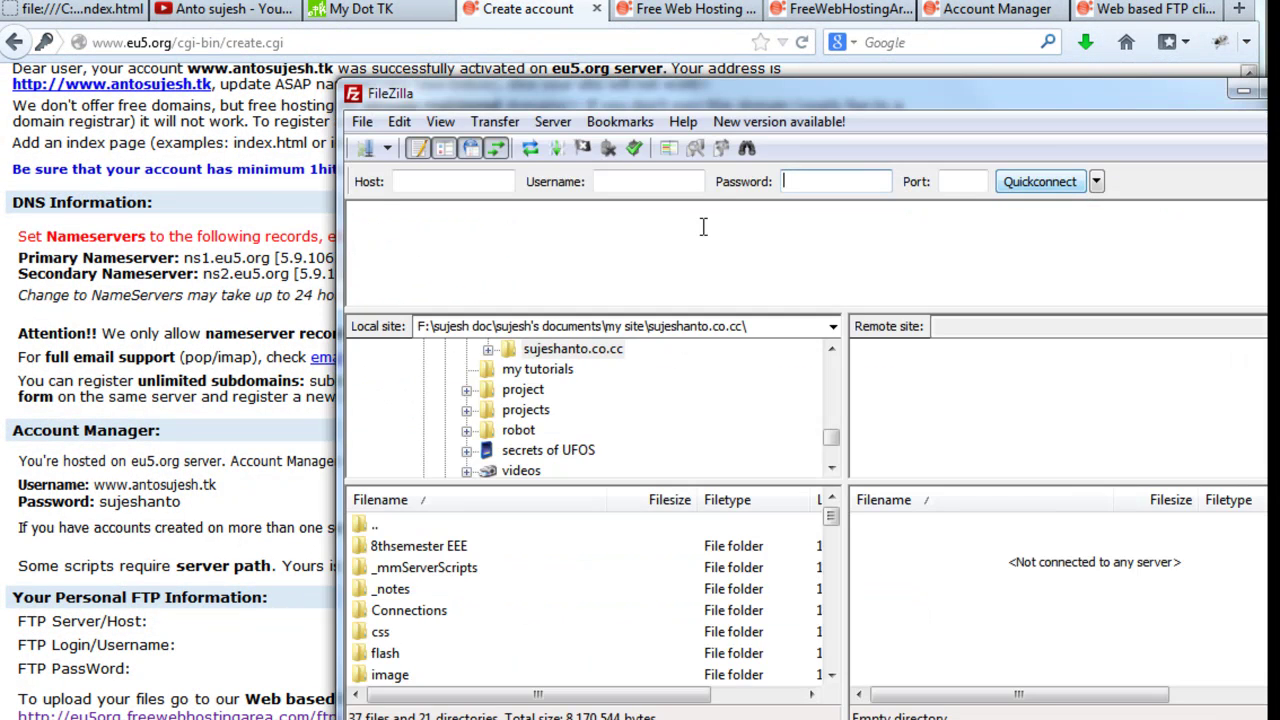
pyautogui.click(409, 183)
pyautogui.rightClick(412, 183)
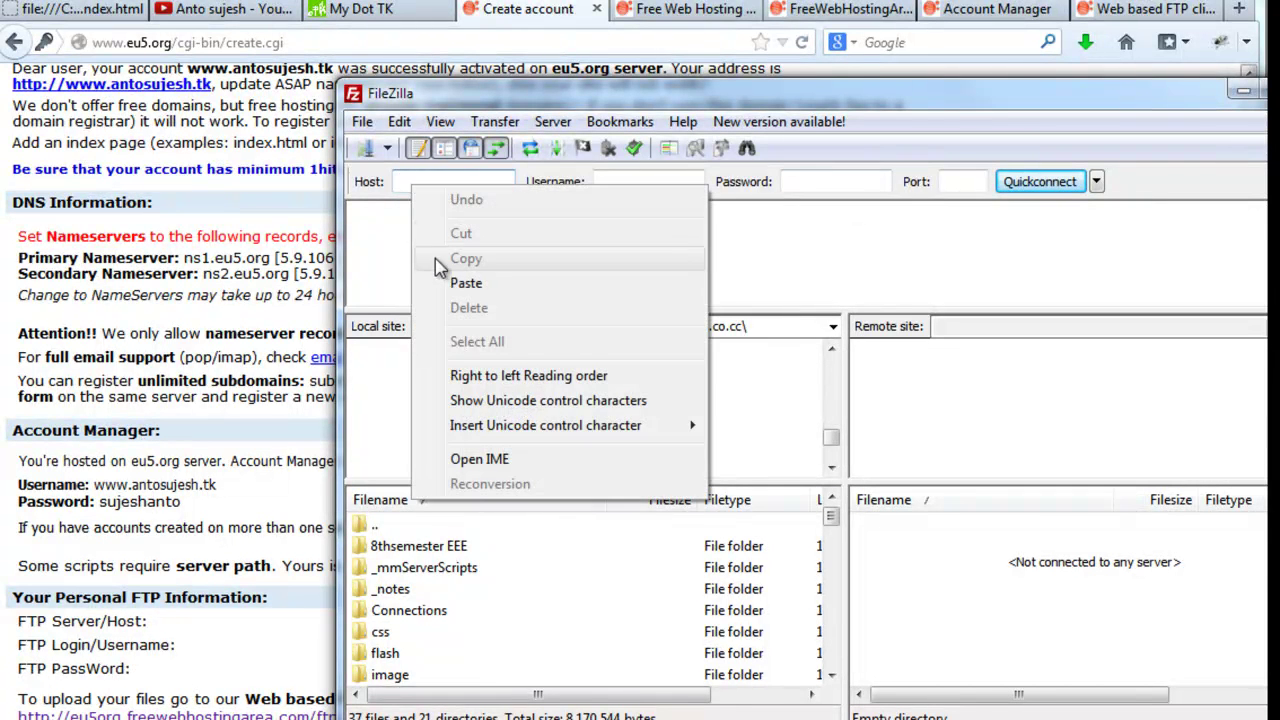
pyautogui.click(447, 282)
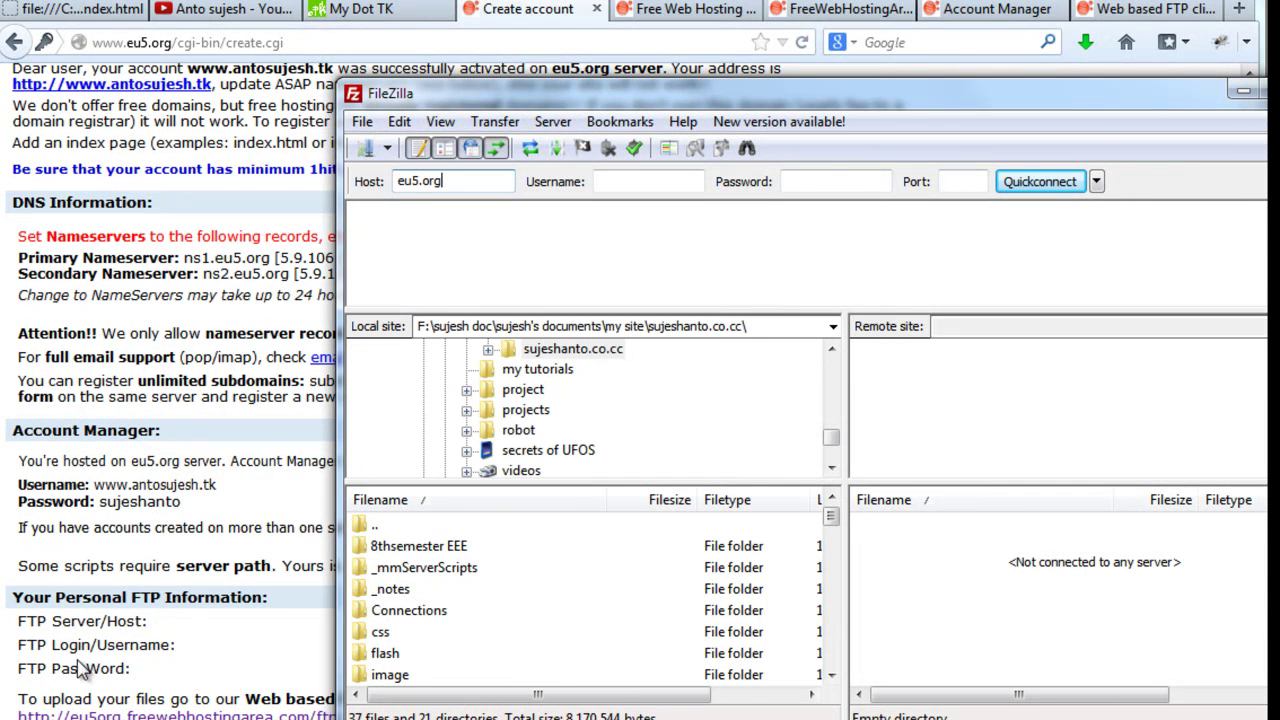
# Copy the FTP username from the account page into FileZilla's Username field
pyautogui.click(165, 645)
pyautogui.moveTo(464, 647); pyautogui.dragTo(618, 655)
pyautogui.rightClick(597, 647)
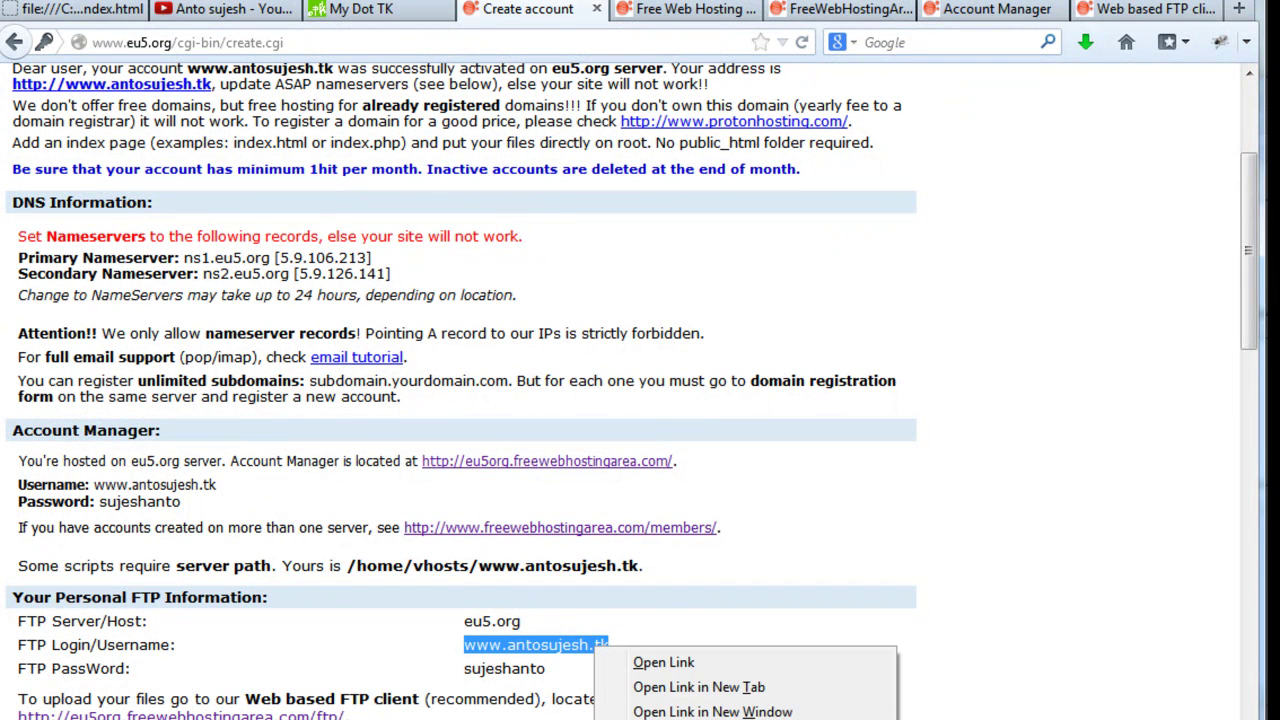
pyautogui.click(652, 719)
pyautogui.hotkey('alt', 'Tab')
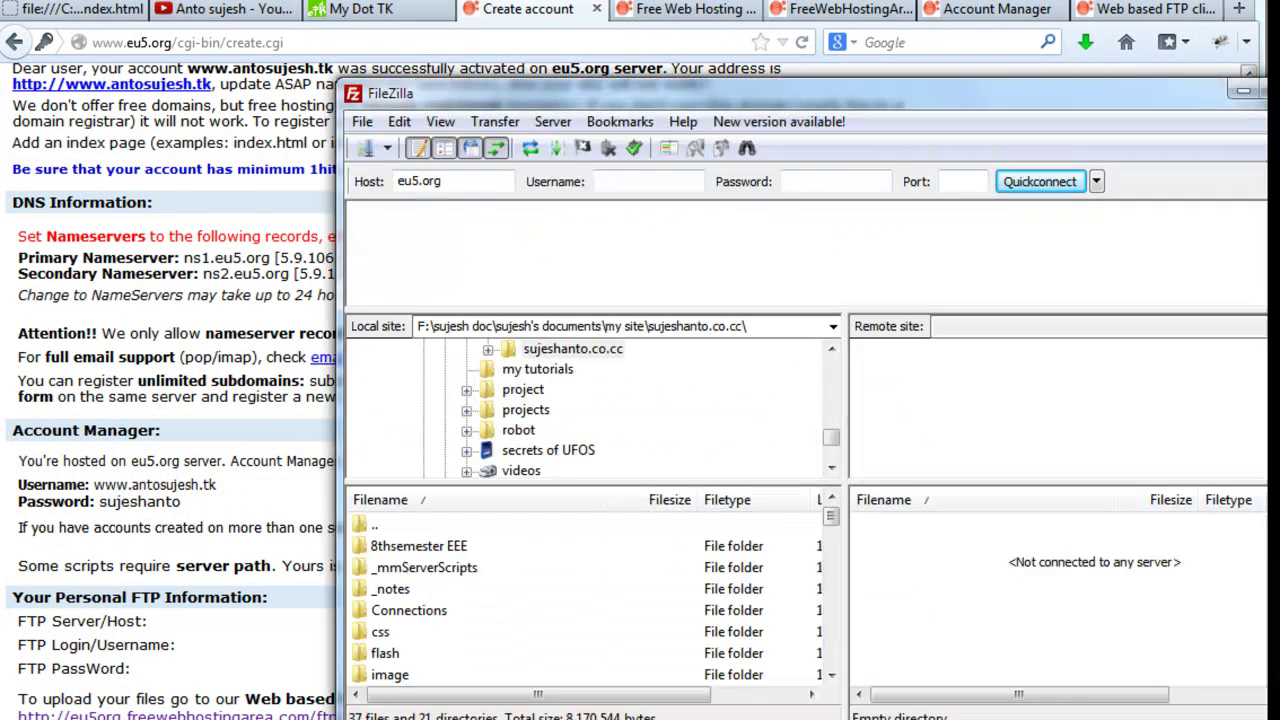
pyautogui.click(632, 186)
pyautogui.rightClick(632, 186)
pyautogui.click(690, 283)
# Enter the account password and Quickconnect to the eu5.org FTP server
pyautogui.click(815, 181)
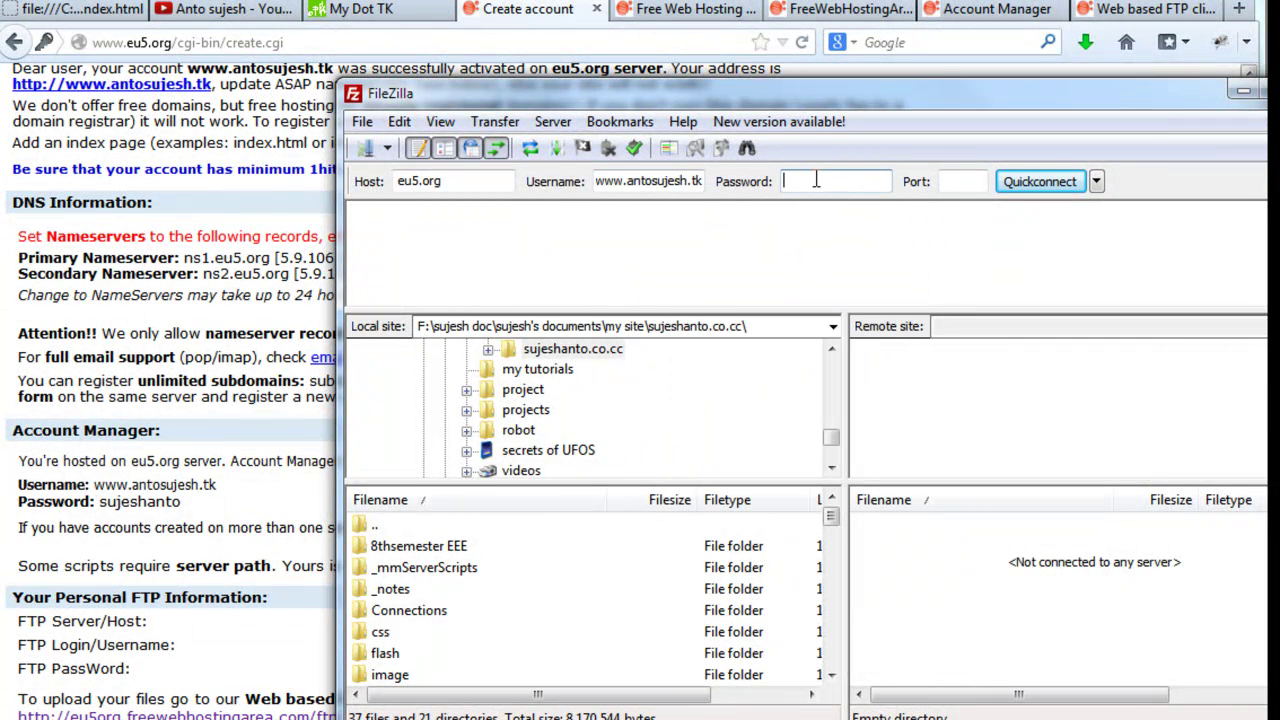
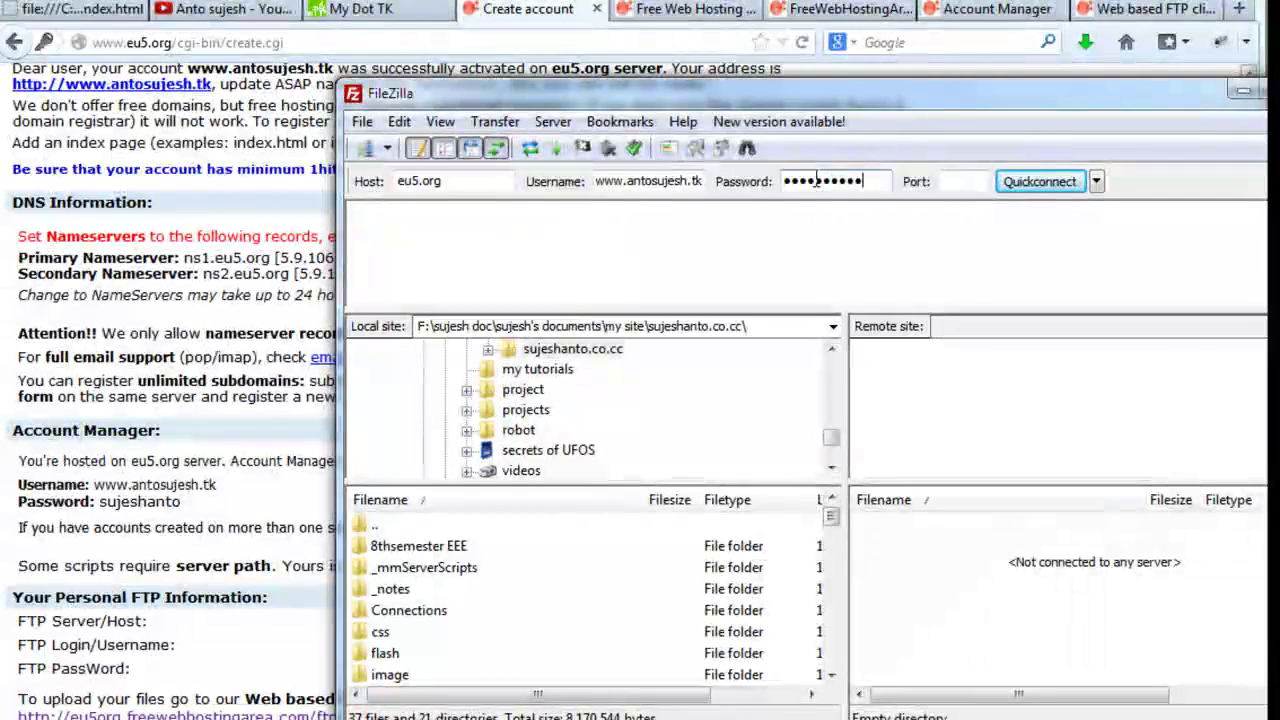
pyautogui.click(1040, 181)
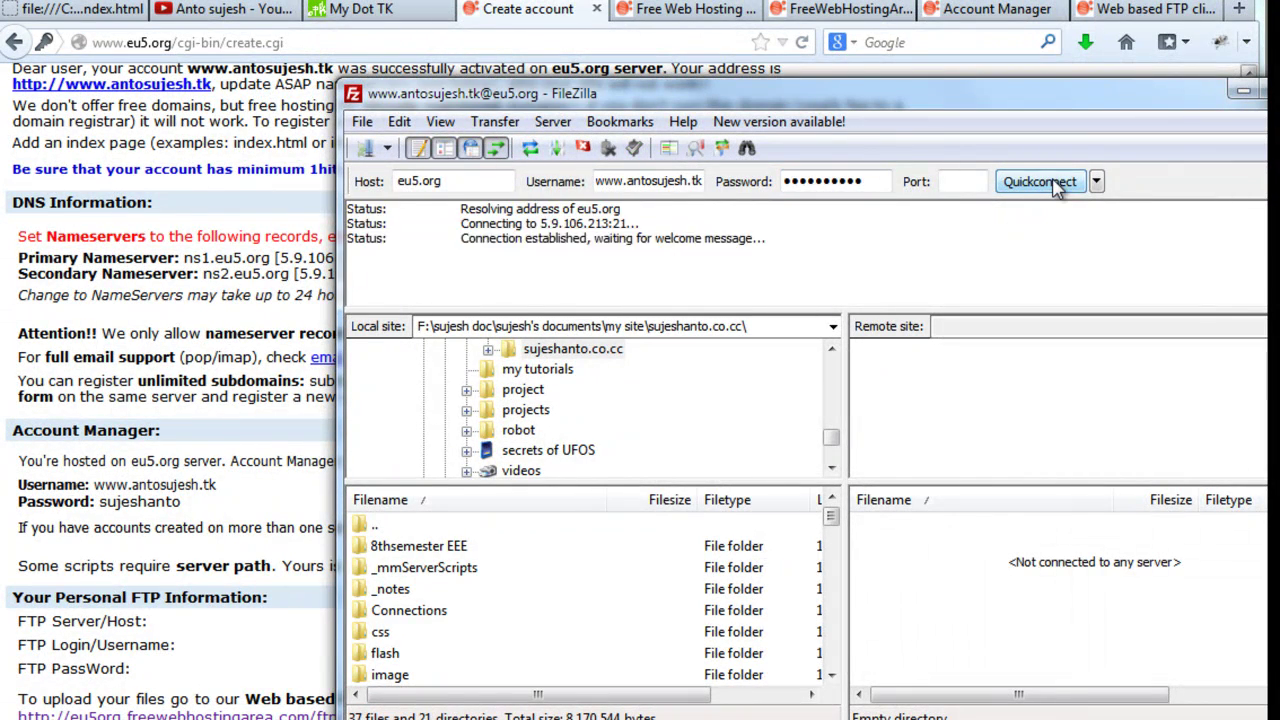
# Compare FileZilla's remote root listing with the browser's web FTP tab, then move FileZilla right
pyautogui.moveTo(1079, 100); pyautogui.dragTo(918, 36)
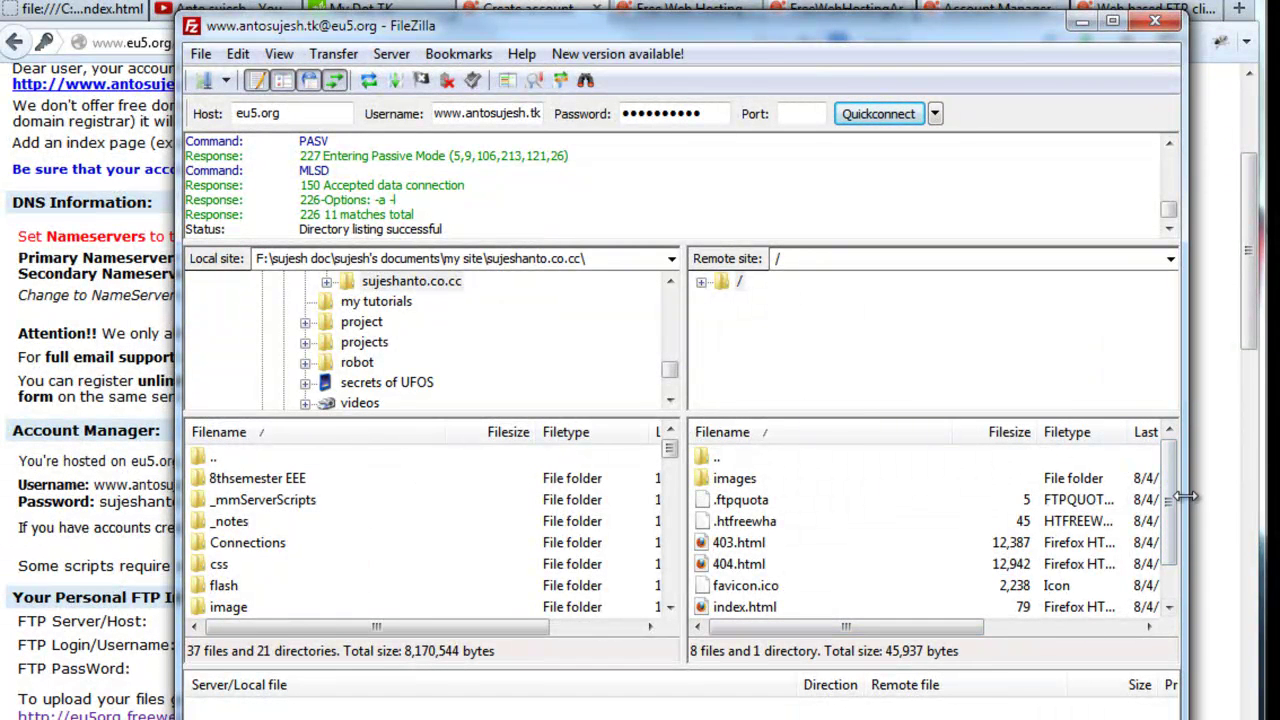
pyautogui.moveTo(1173, 470)
pyautogui.mouseDown()
pyautogui.moveTo(1168, 548)
pyautogui.moveTo(1170, 468)
pyautogui.mouseUp()
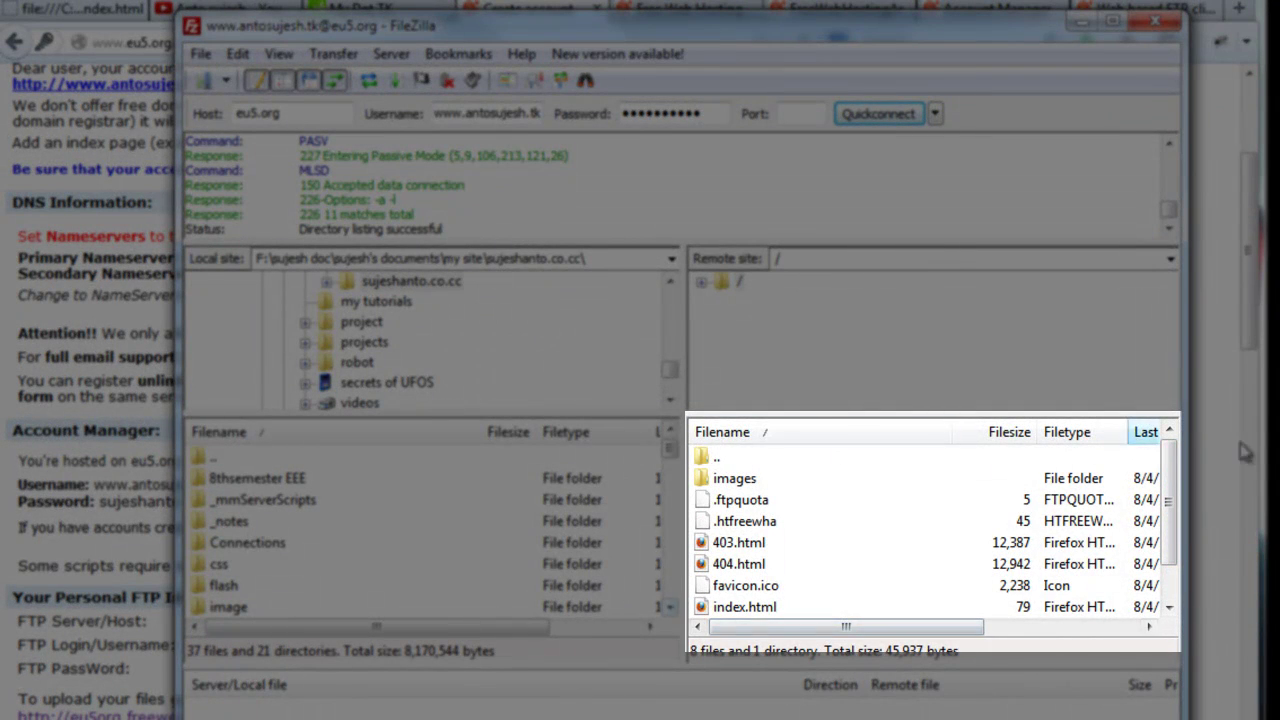
pyautogui.moveTo(800, 637); pyautogui.dragTo(908, 686)
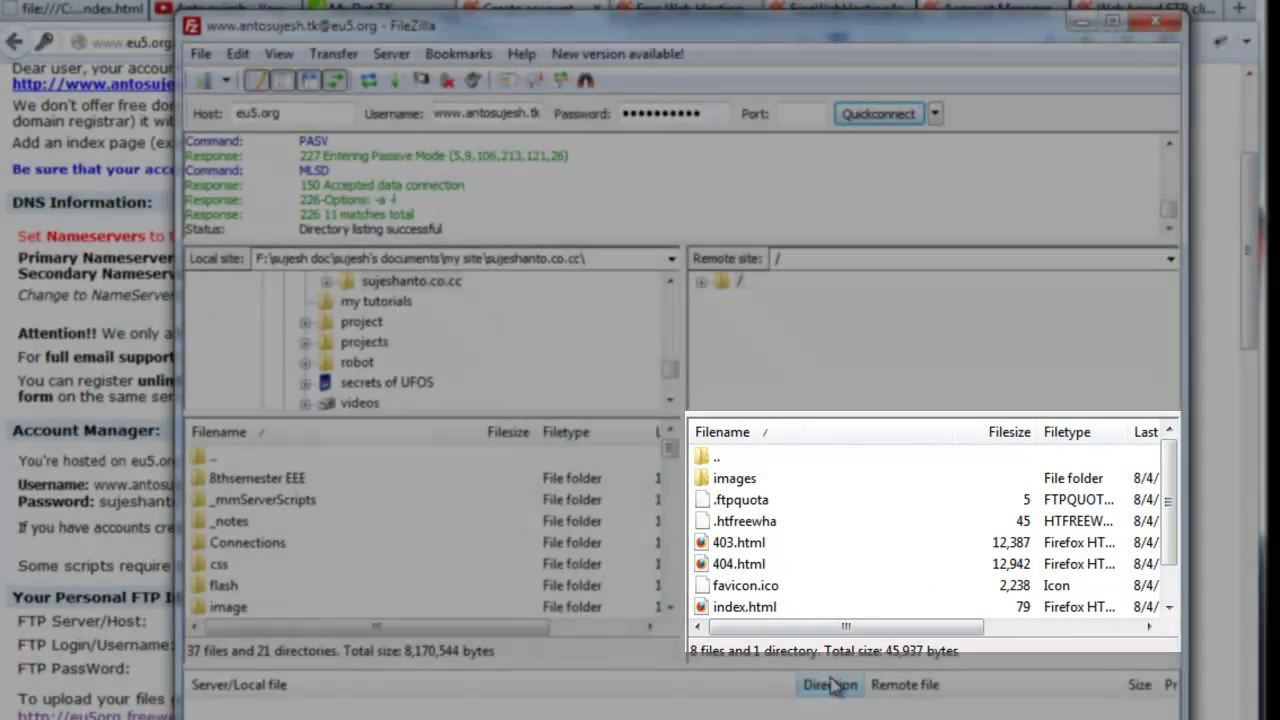
pyautogui.click(1260, 285)
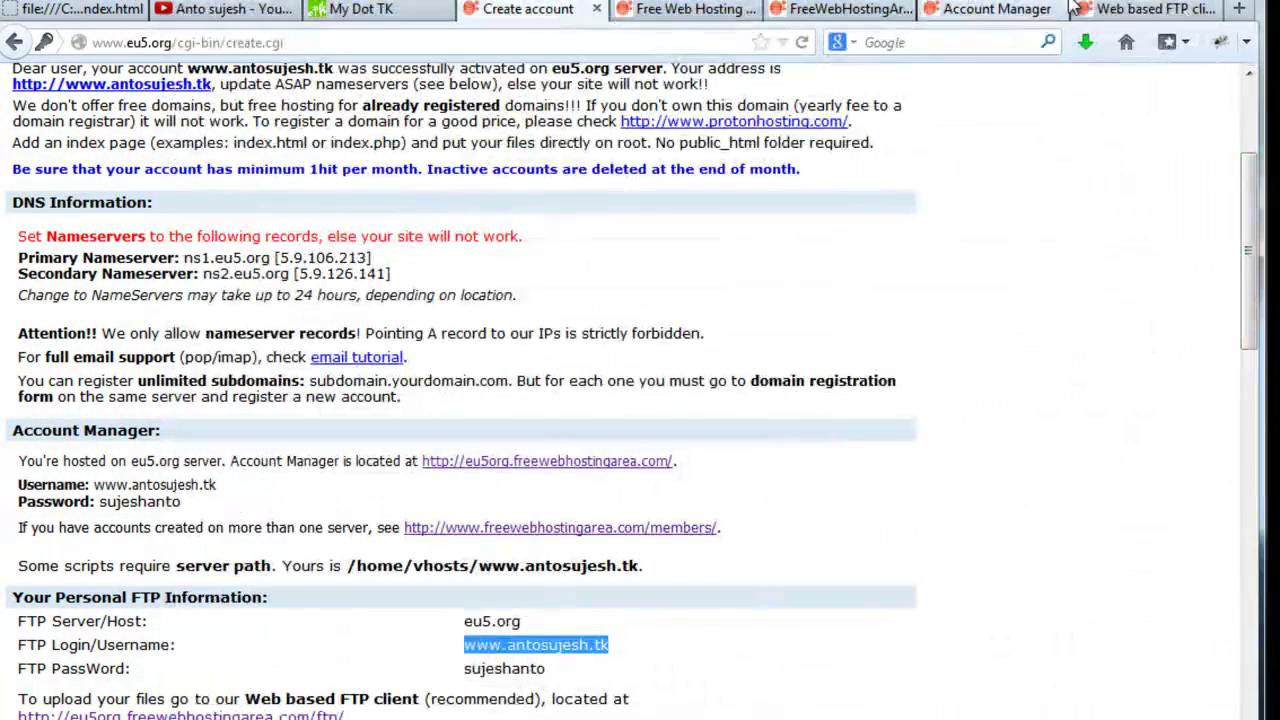
pyautogui.click(1145, 9)
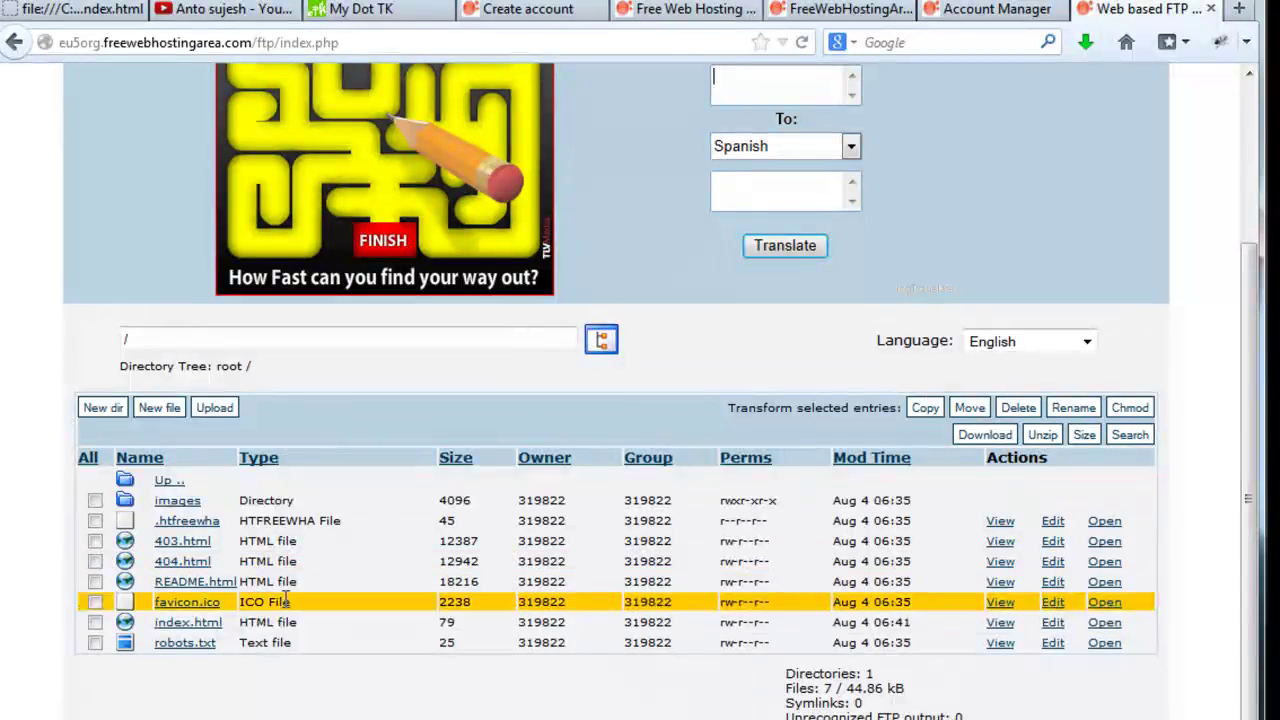
pyautogui.hotkey('alt', 'Tab')
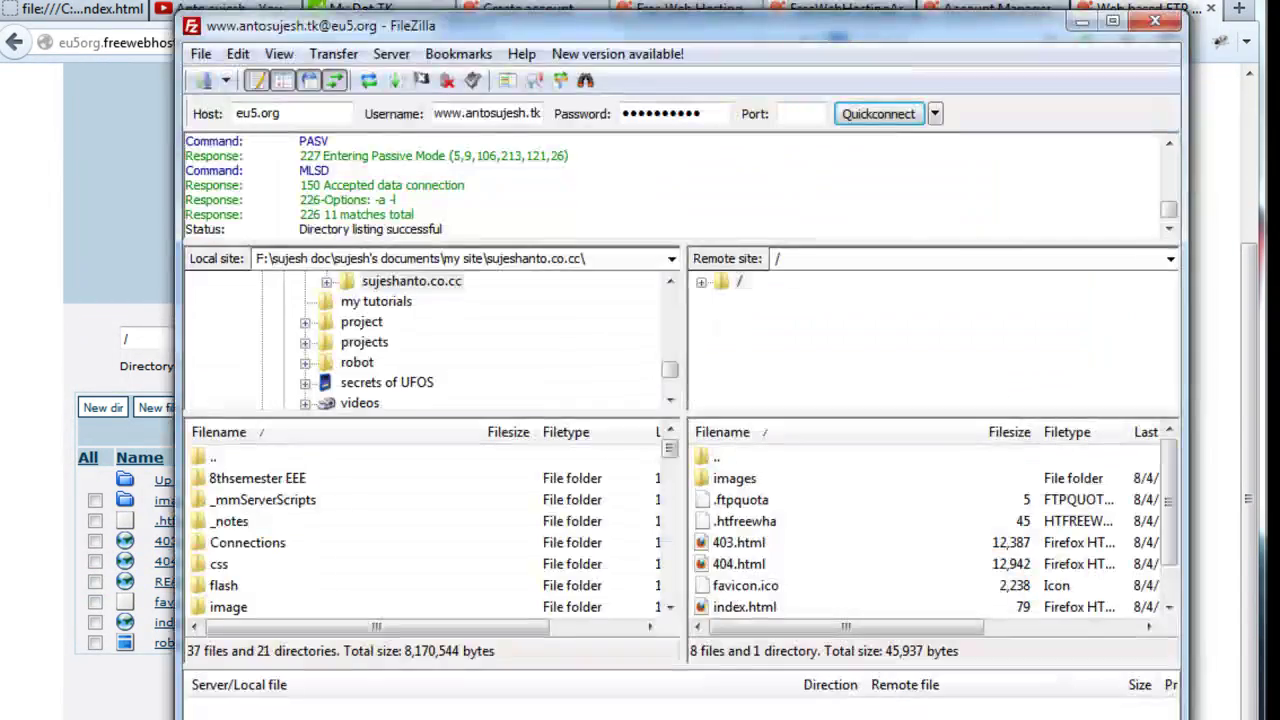
pyautogui.moveTo(797, 28); pyautogui.dragTo(1031, 50)
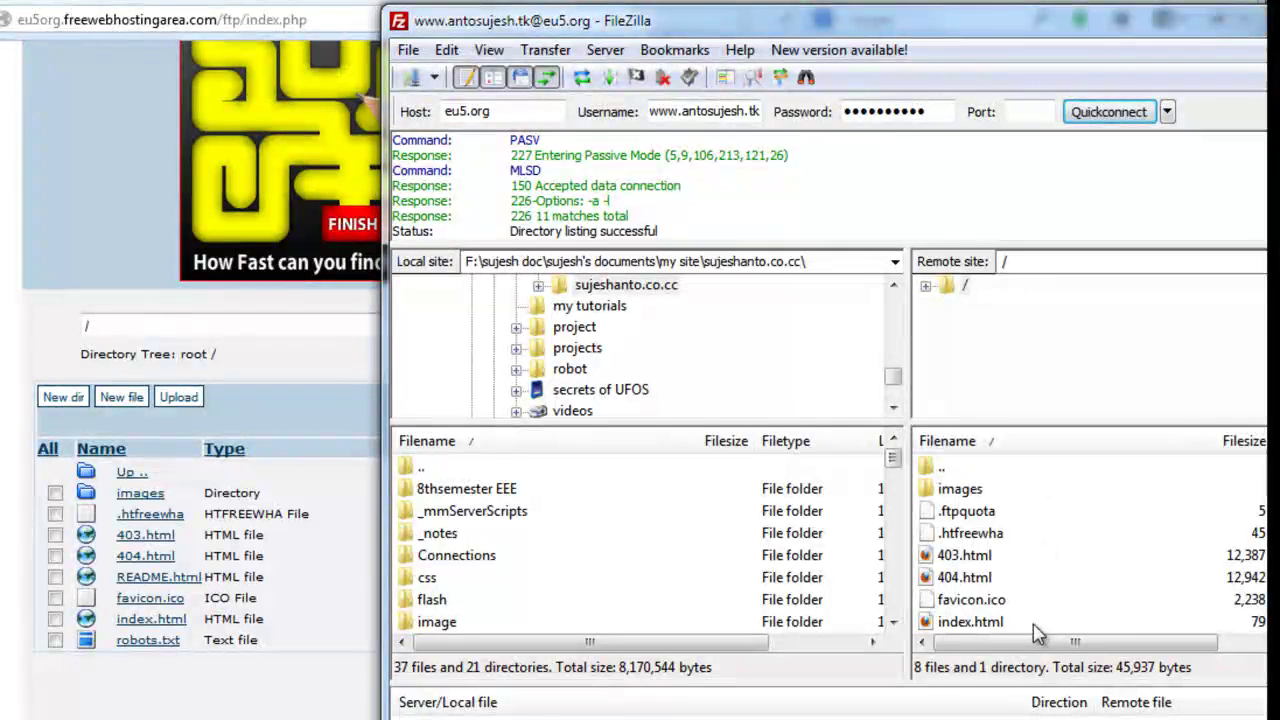
# Browse the local pane to Desktop and open the me folder (21 files, 18 directories)
pyautogui.scroll(-1, 1090, 545)
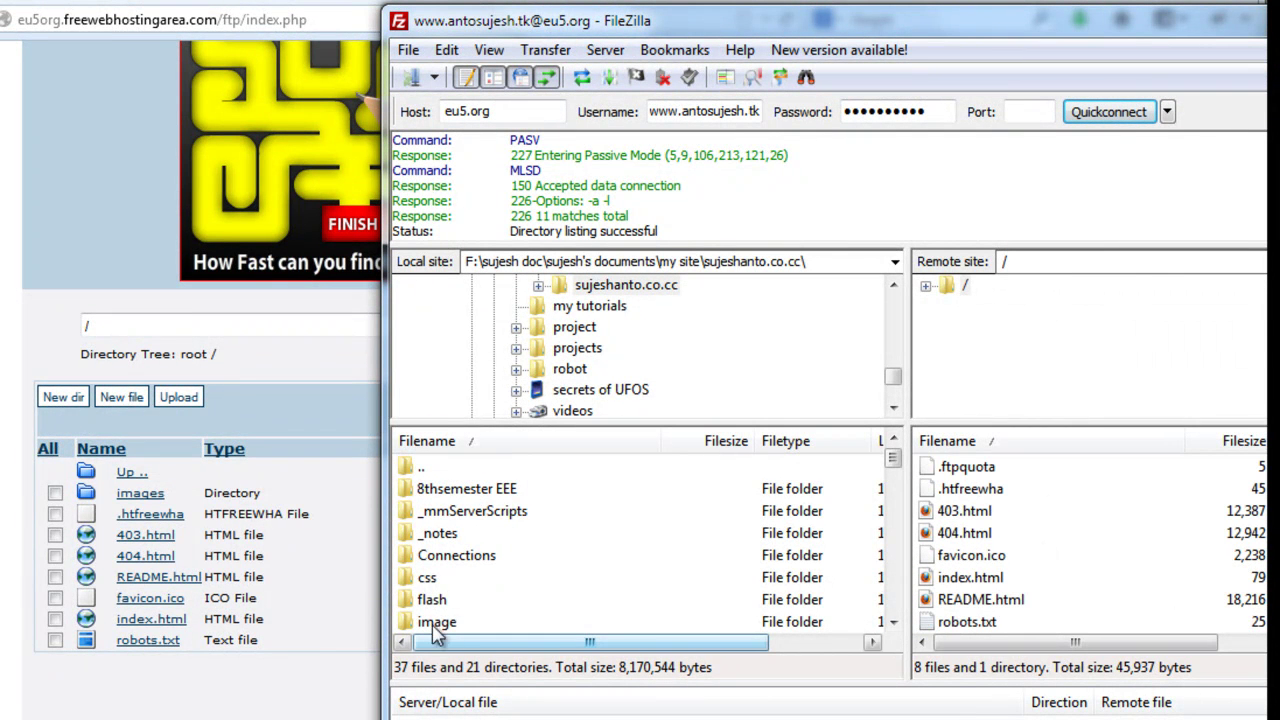
pyautogui.moveTo(894, 380); pyautogui.dragTo(878, 305)
pyautogui.click(467, 285)
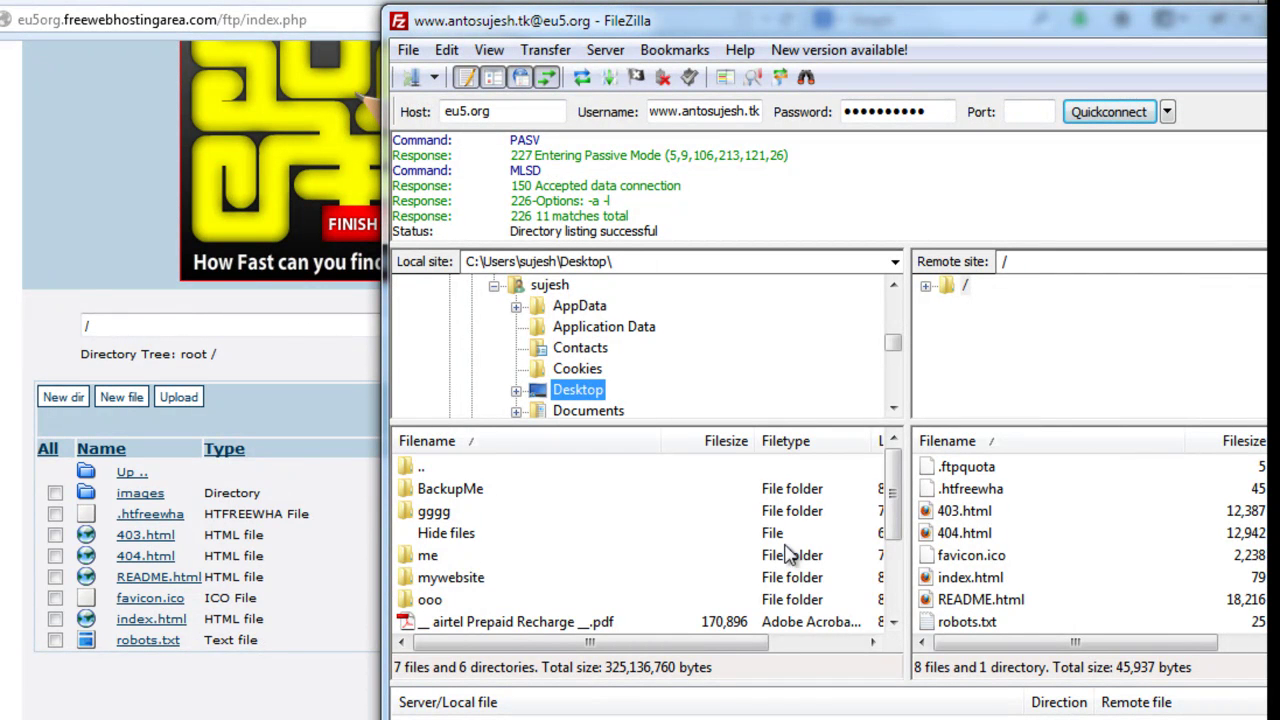
pyautogui.moveTo(891, 491)
pyautogui.mouseDown()
pyautogui.moveTo(893, 568)
pyautogui.moveTo(901, 486)
pyautogui.mouseUp()
pyautogui.doubleClick(440, 556)
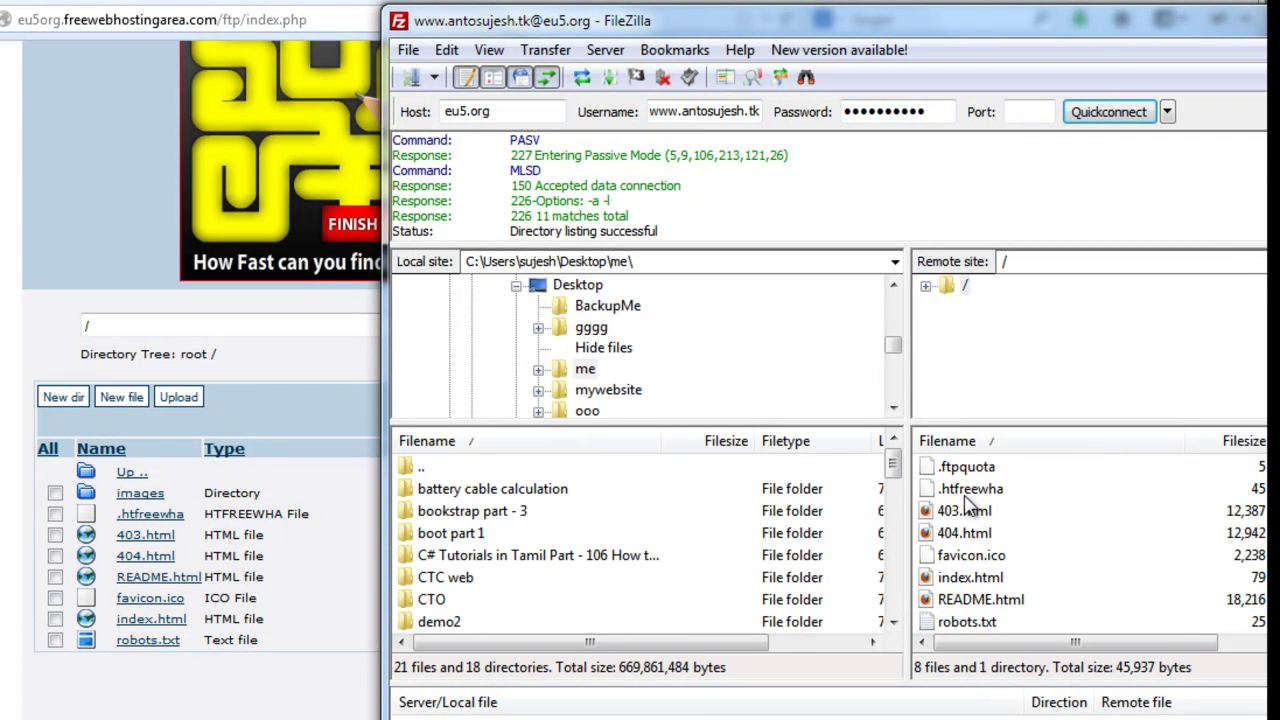
pyautogui.moveTo(895, 467); pyautogui.dragTo(897, 485)
pyautogui.moveTo(900, 500); pyautogui.dragTo(898, 528)
# Drag the 54,543-byte JPEG from the local me folder onto the server root listing
pyautogui.click(503, 584)
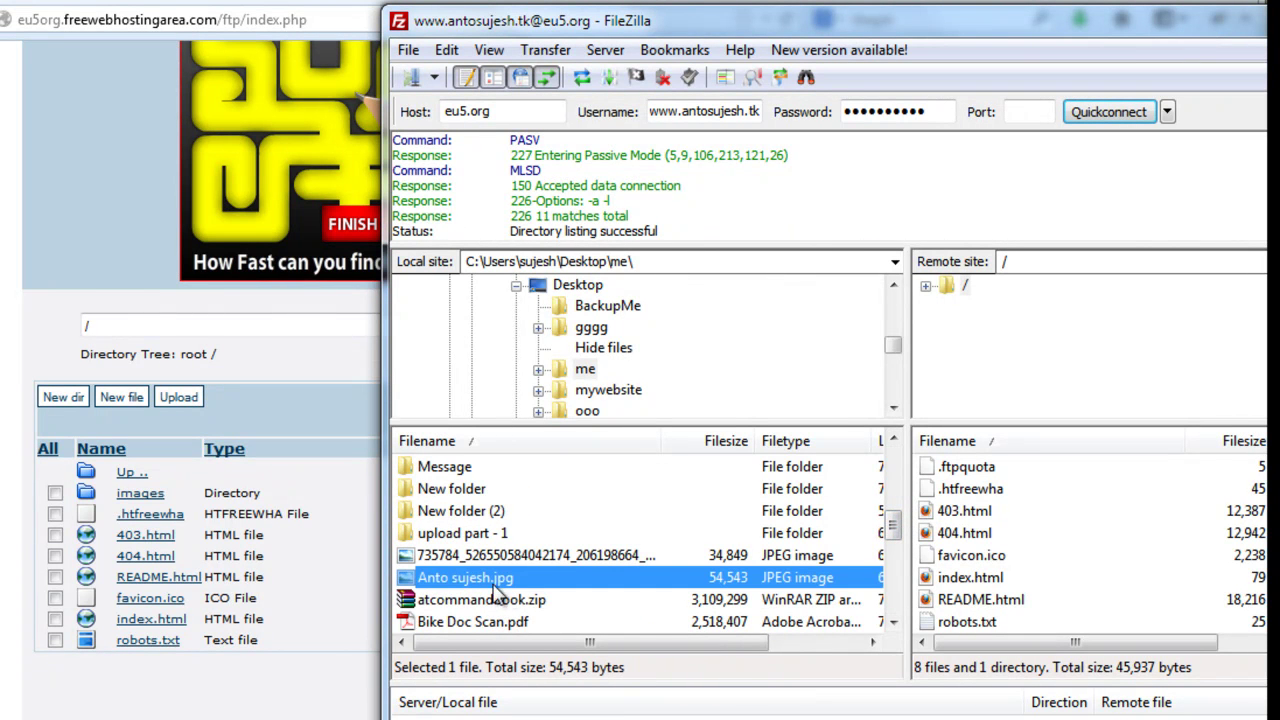
pyautogui.moveTo(452, 584); pyautogui.dragTo(608, 593)
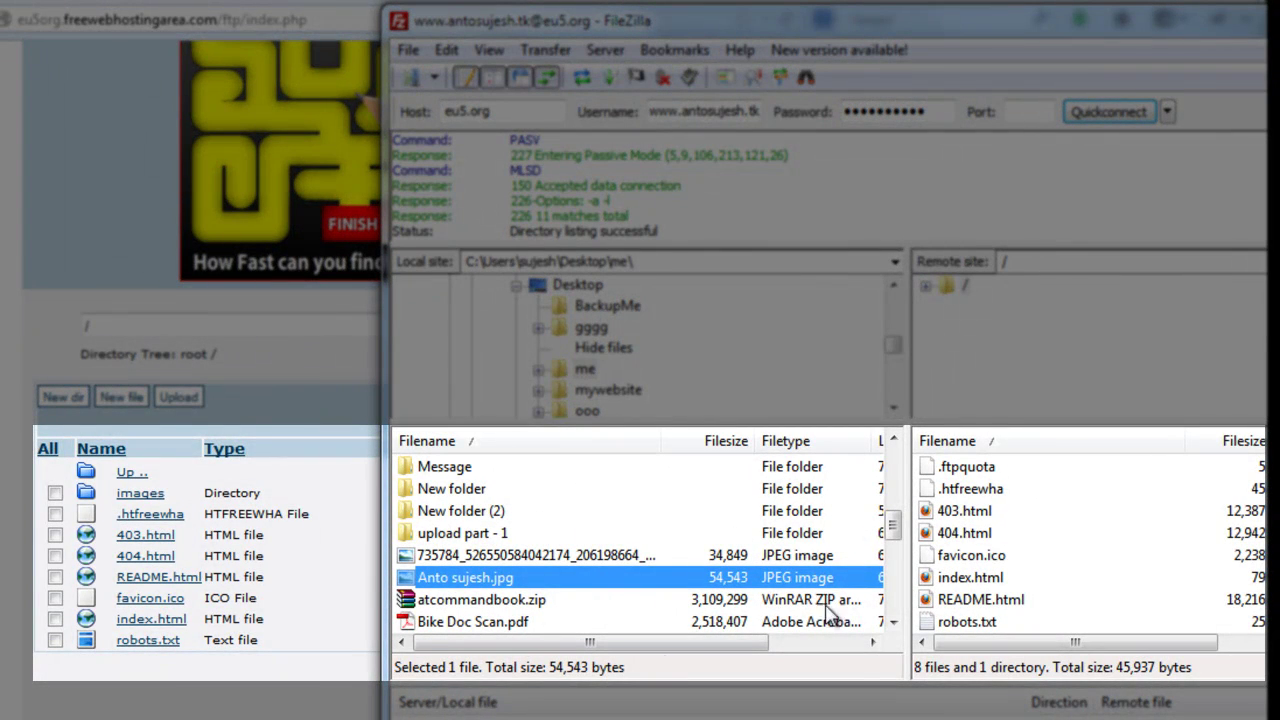
pyautogui.moveTo(548, 591); pyautogui.dragTo(1035, 590)
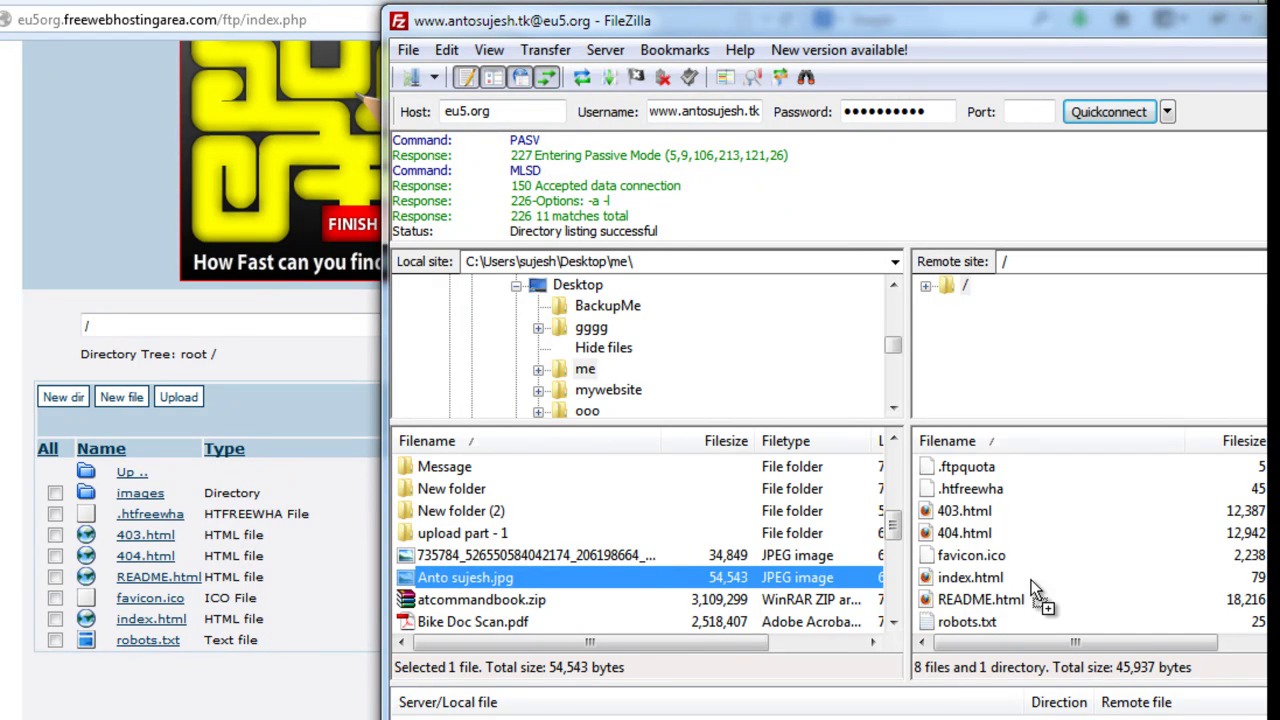
pyautogui.moveTo(1035, 590); pyautogui.dragTo(1035, 590)
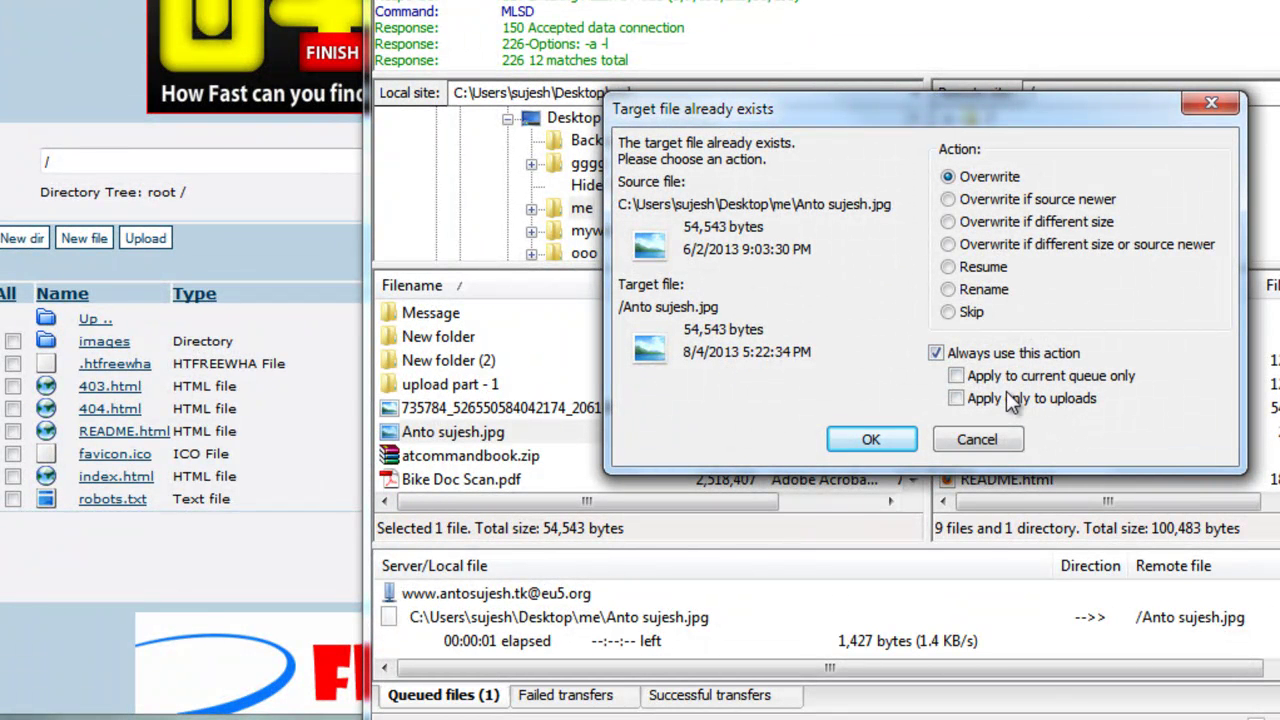
# Confirm the overwrite, verify the upload under Successful transfers, and select the uploaded image remotely
pyautogui.click(872, 440)
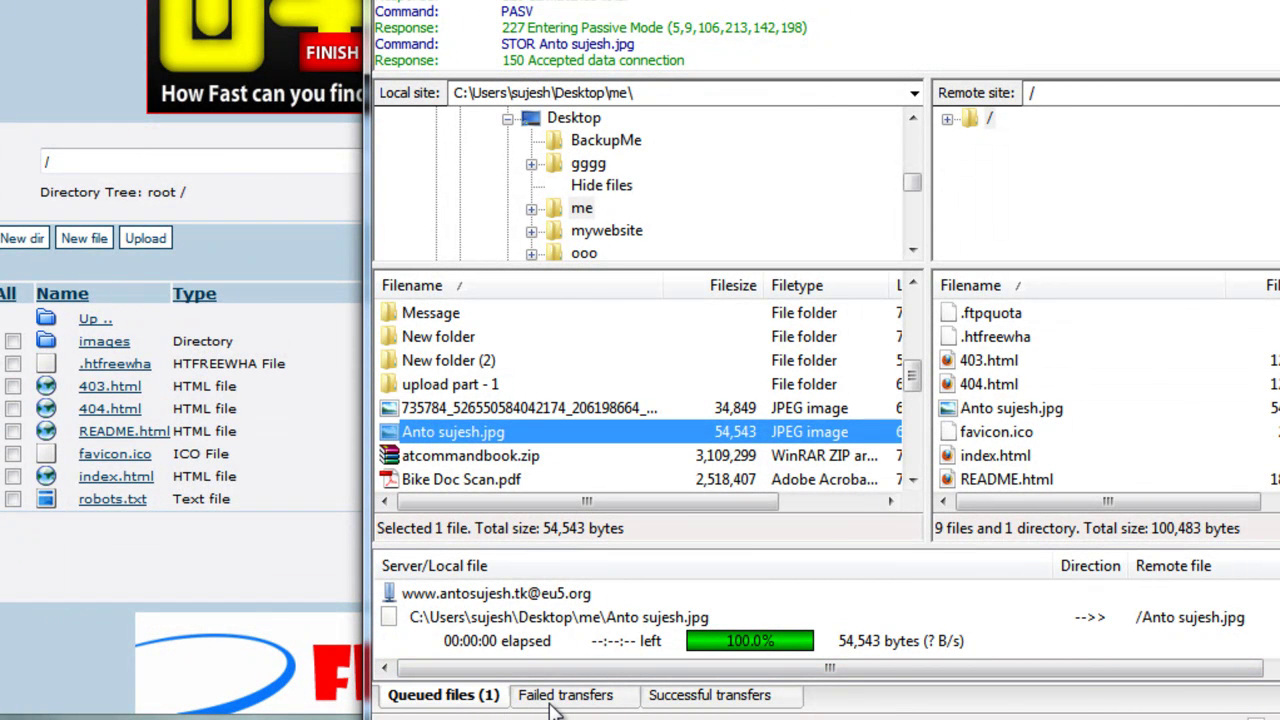
pyautogui.click(551, 702)
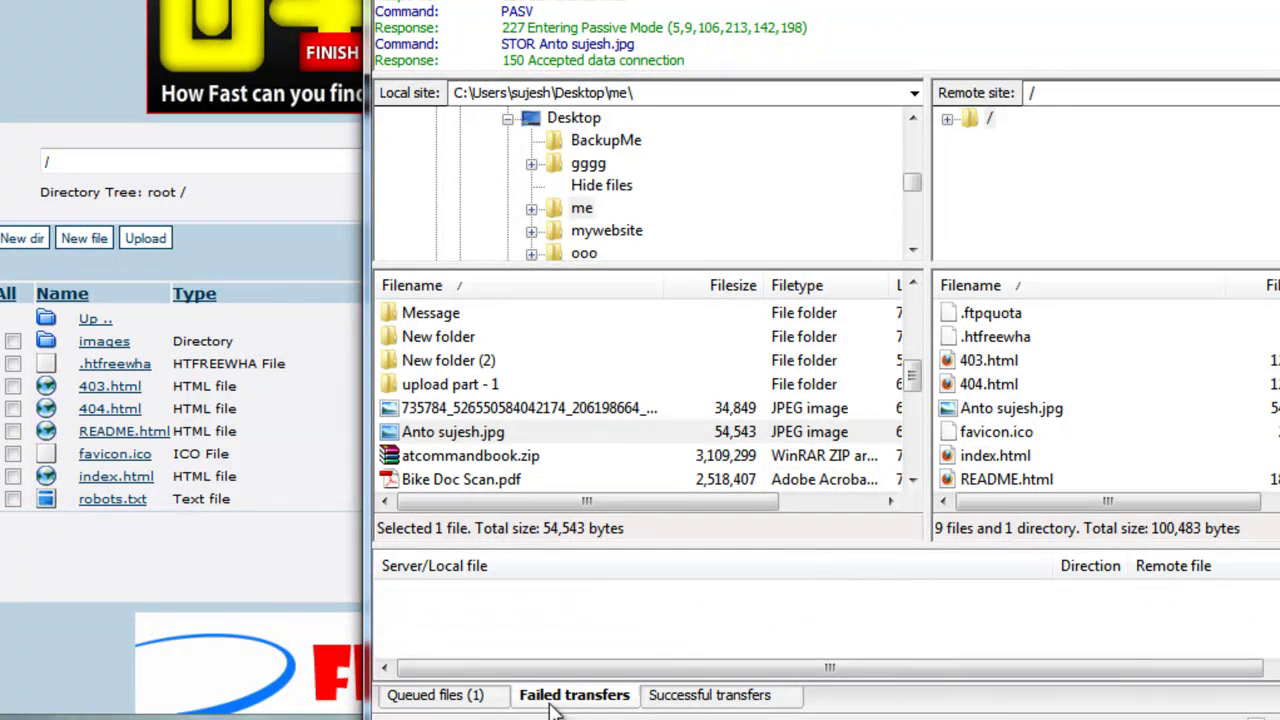
pyautogui.click(727, 703)
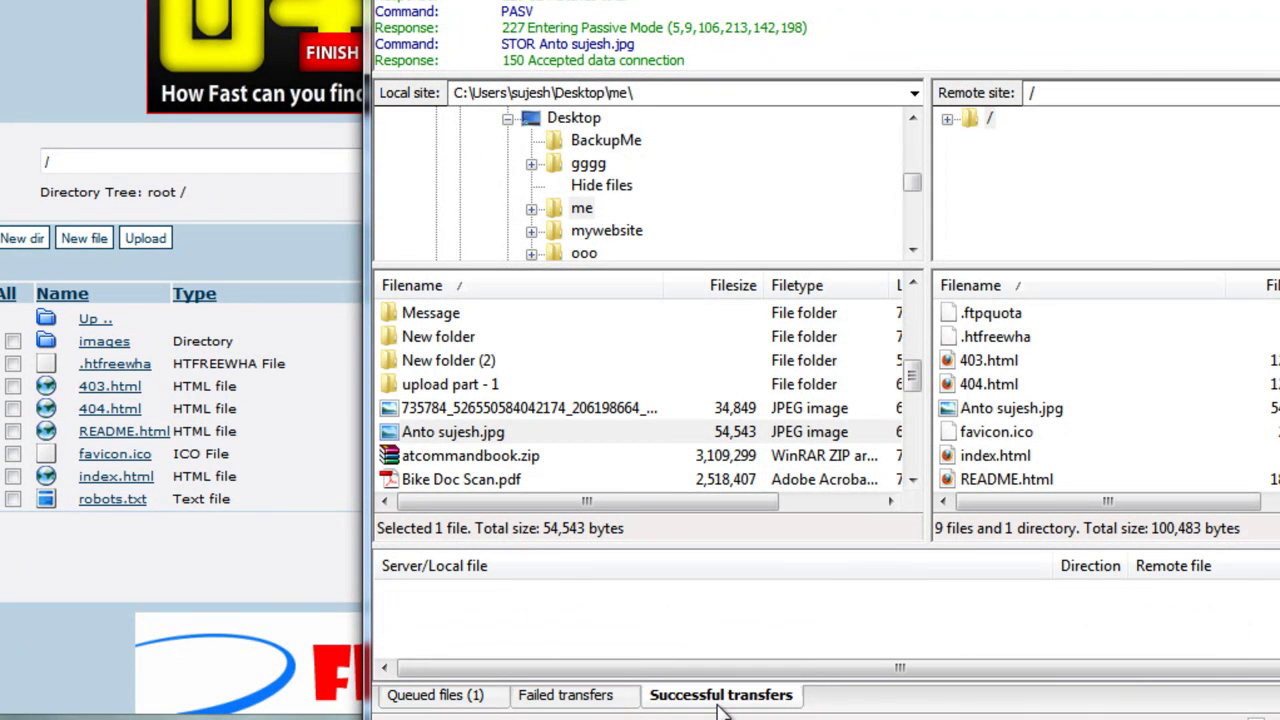
pyautogui.click(455, 698)
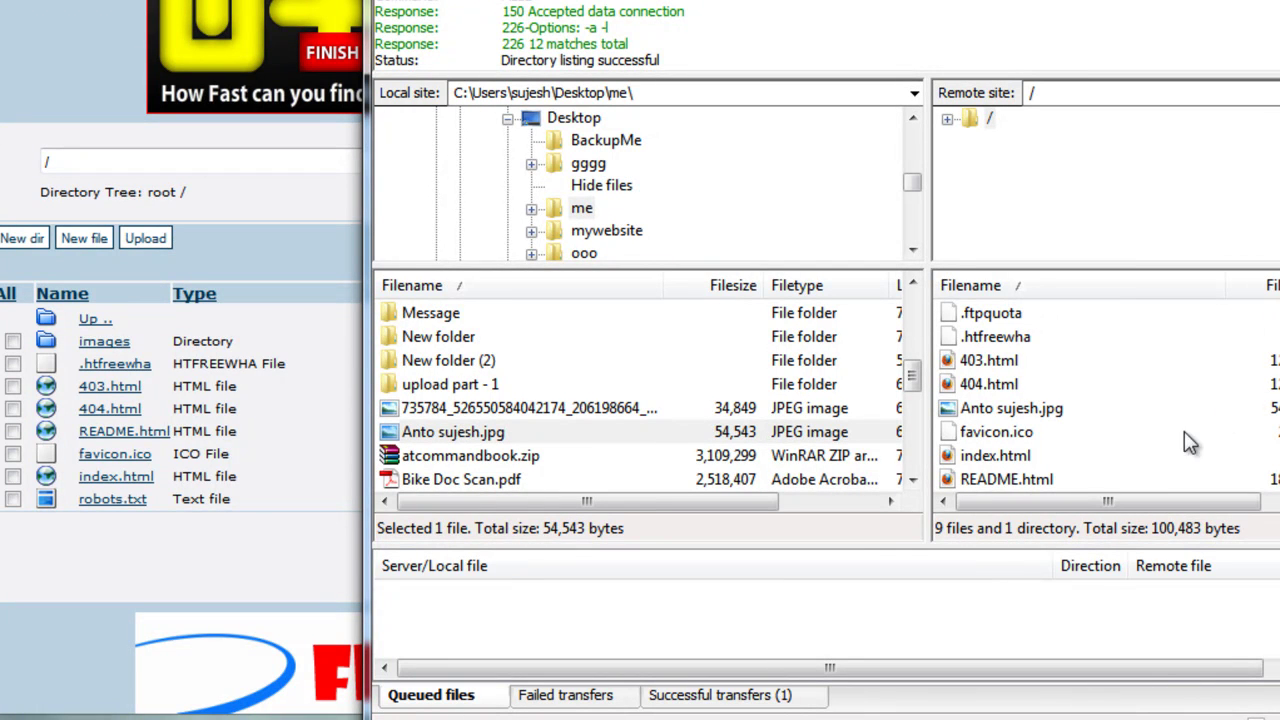
pyautogui.click(705, 700)
pyautogui.click(502, 615)
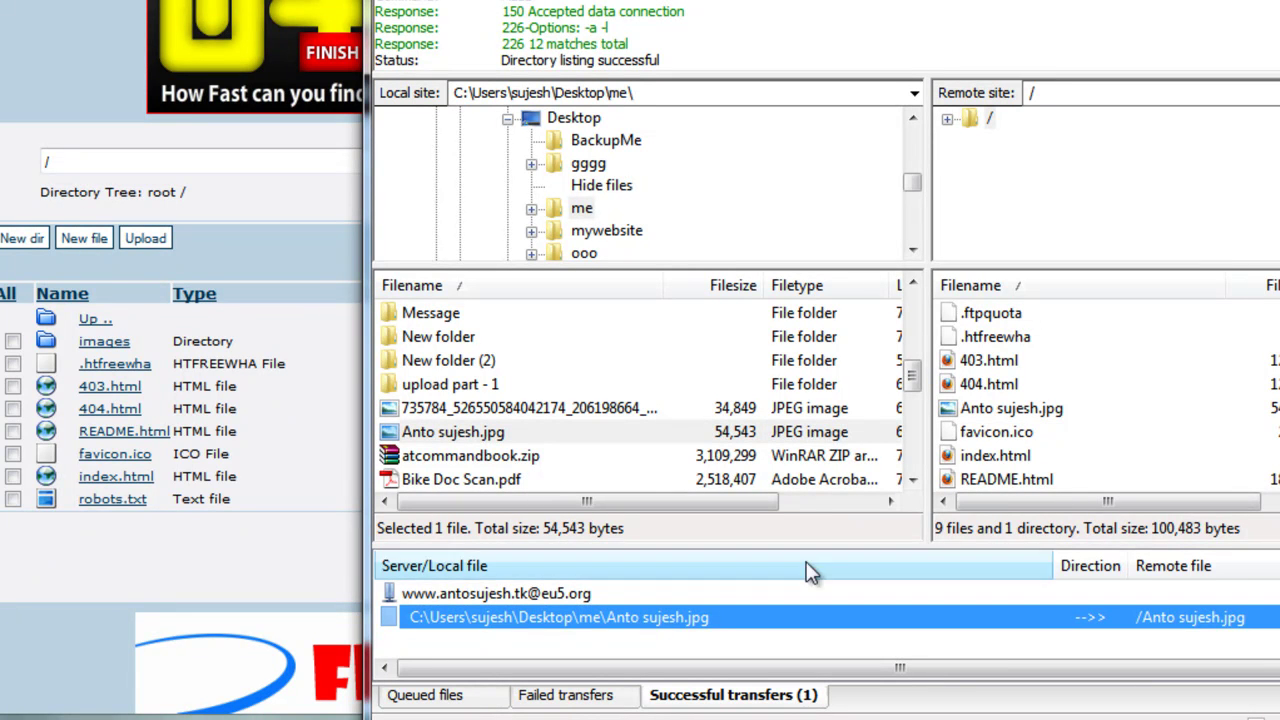
pyautogui.click(1070, 409)
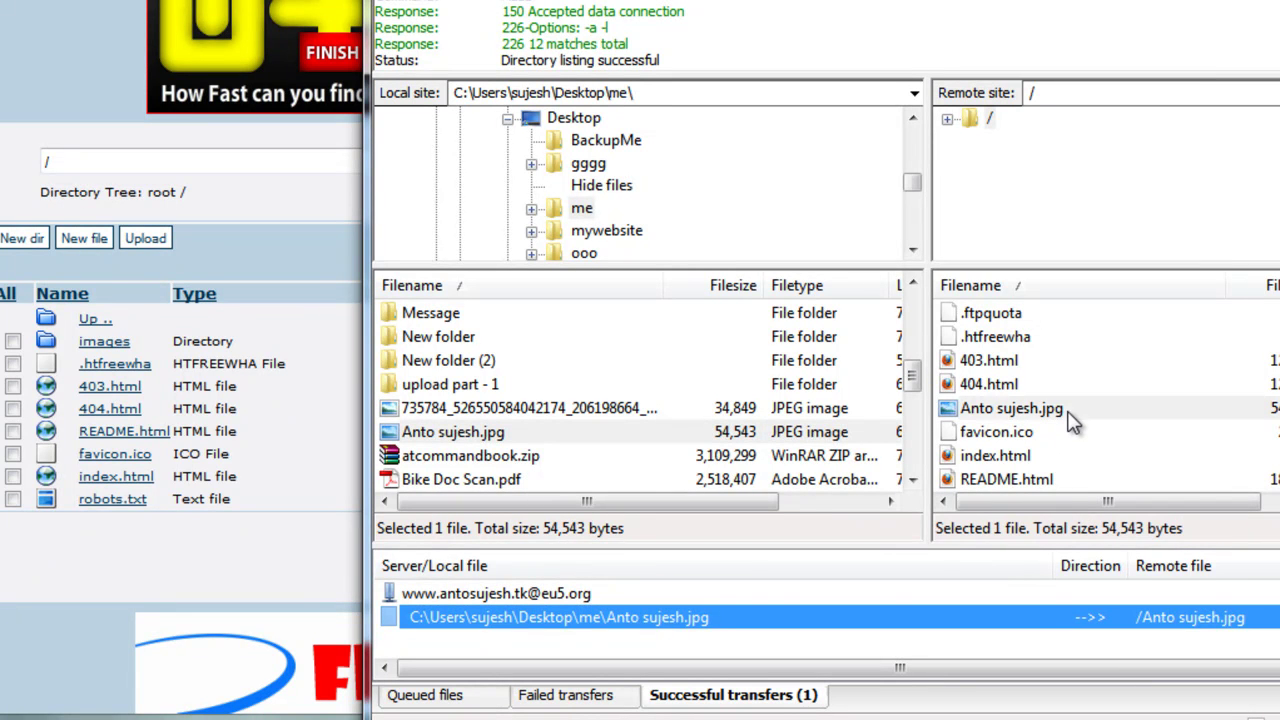
pyautogui.click(283, 592)
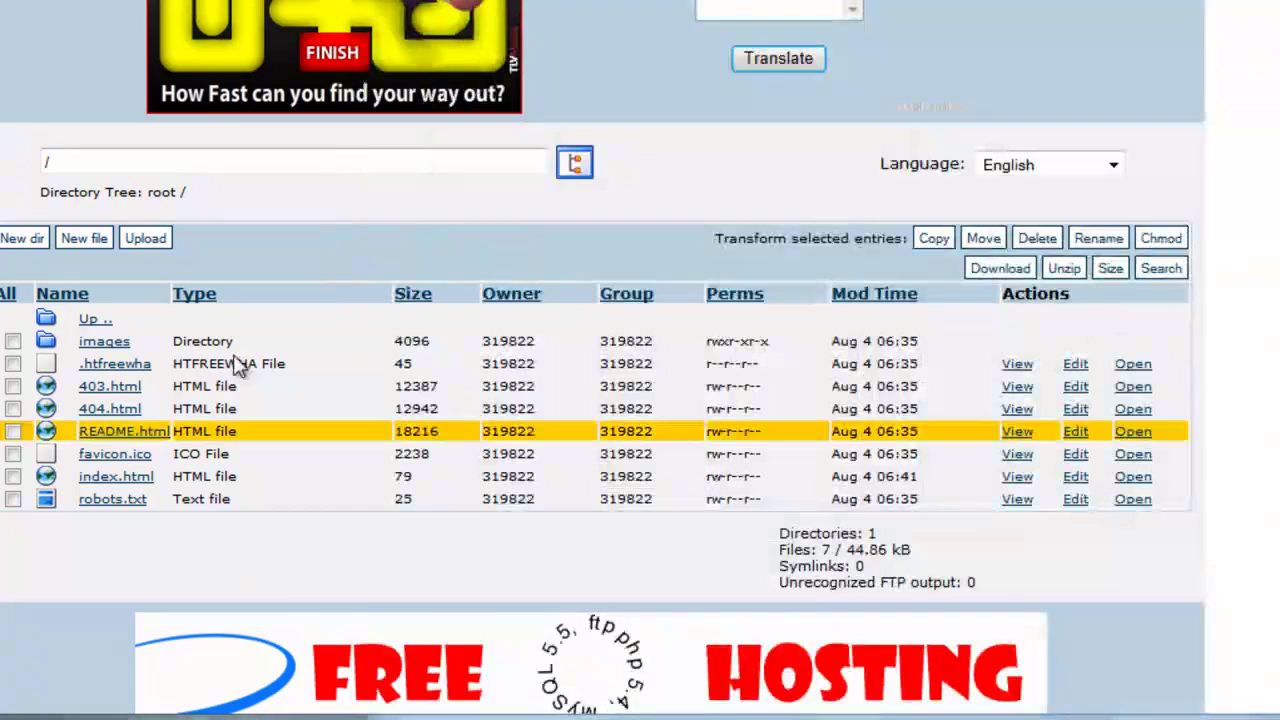
# Refresh the web FTP listing with F5, confirming the resend, and return to the home page
pyautogui.press('F5')
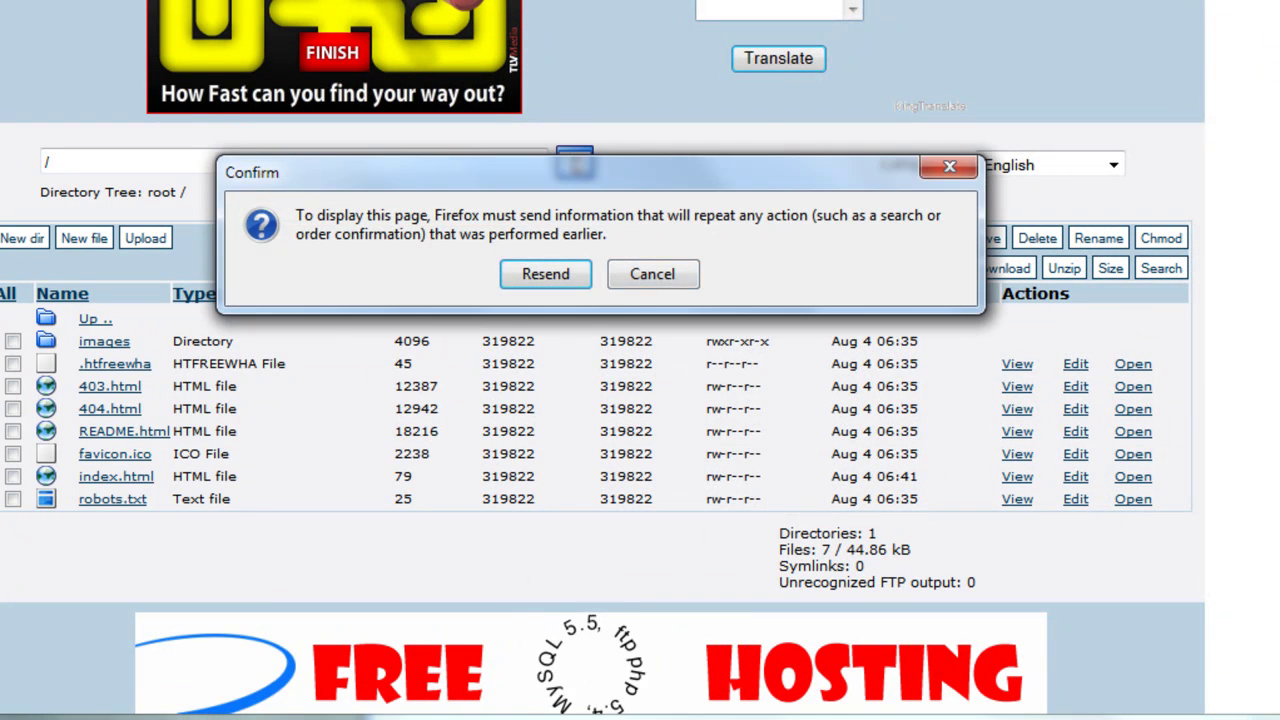
pyautogui.click(560, 274)
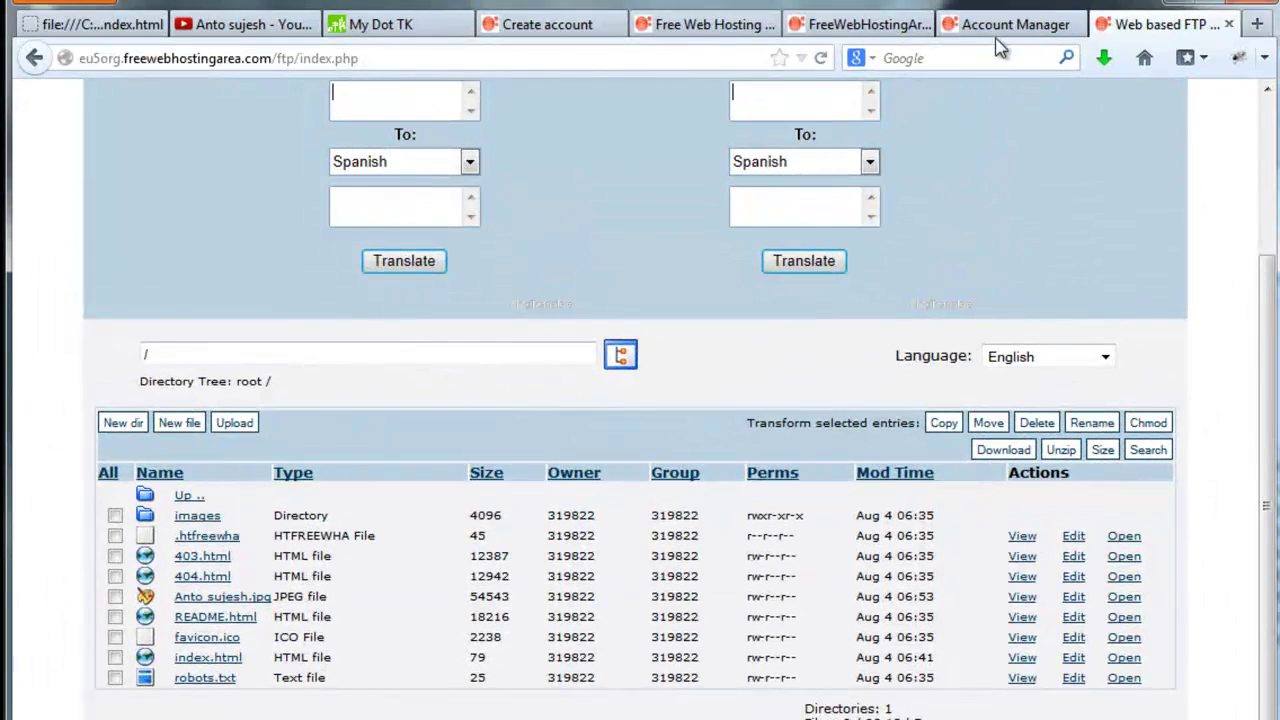
pyautogui.click(1005, 25)
pyautogui.click(820, 30)
pyautogui.click(710, 24)
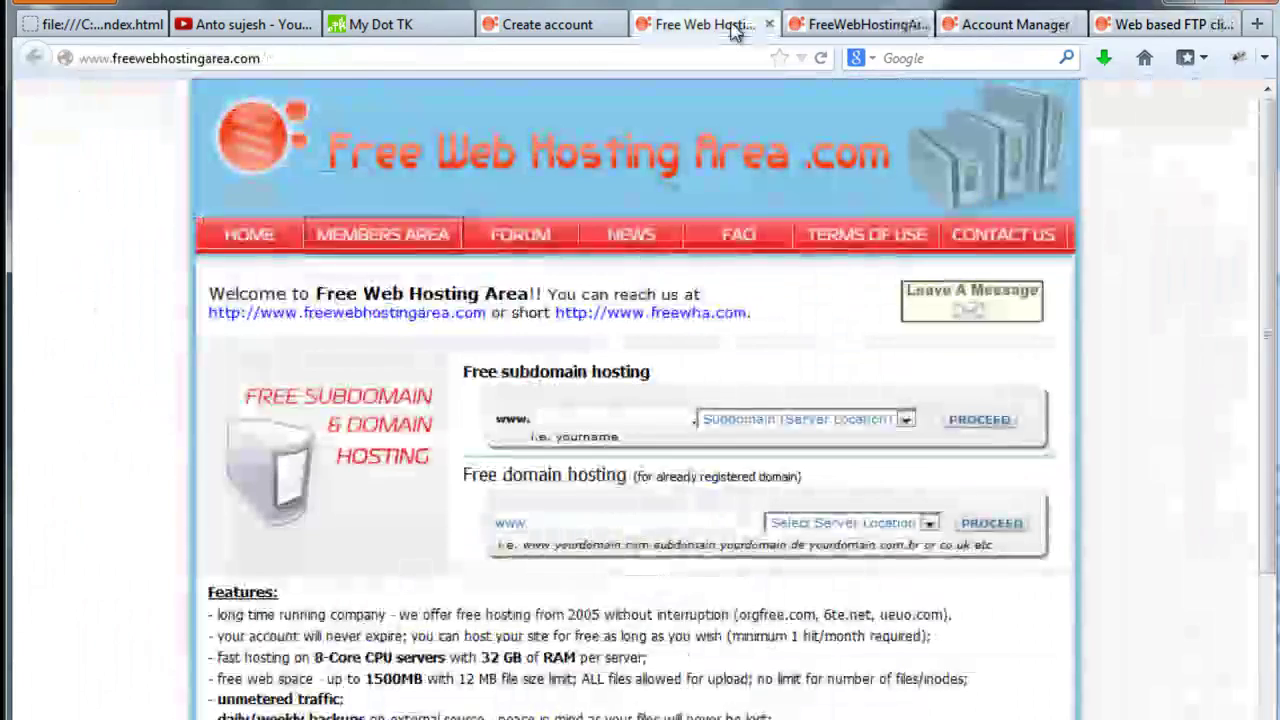
# Open Members Area and the EU5.org Account Manager, view the web FTP listing, then return to FileZilla
pyautogui.click(405, 241)
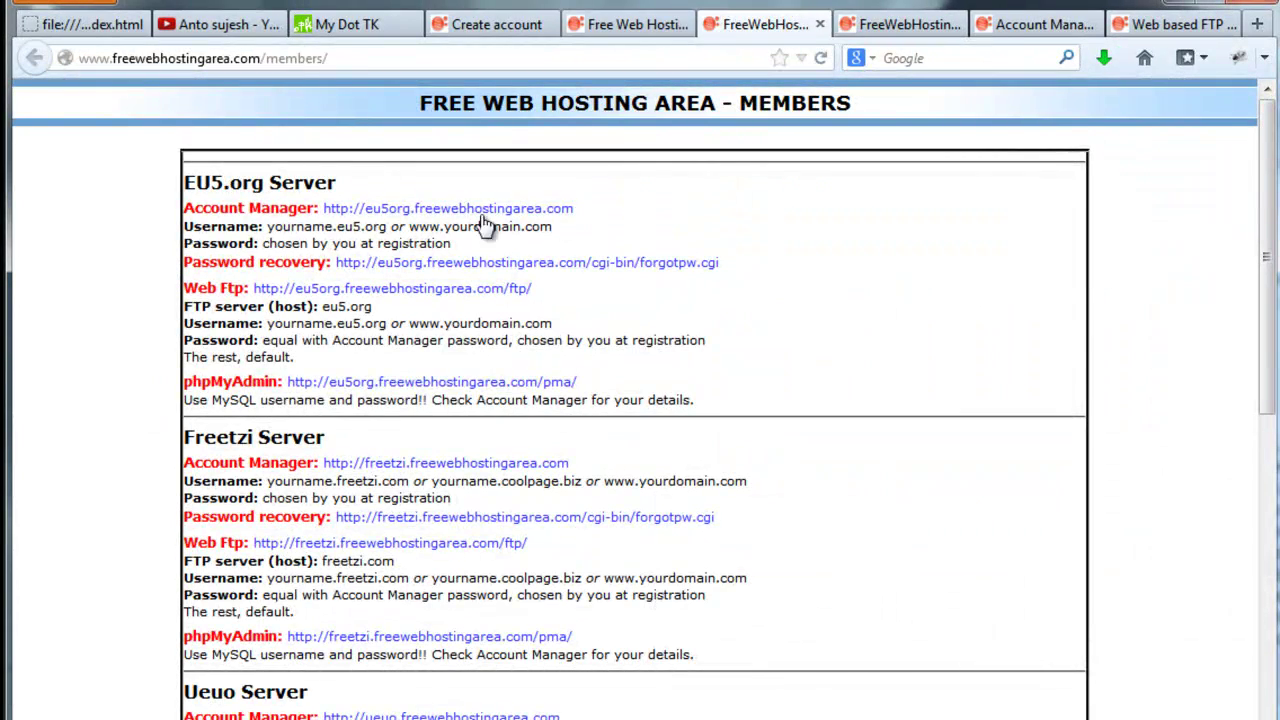
pyautogui.click(482, 211)
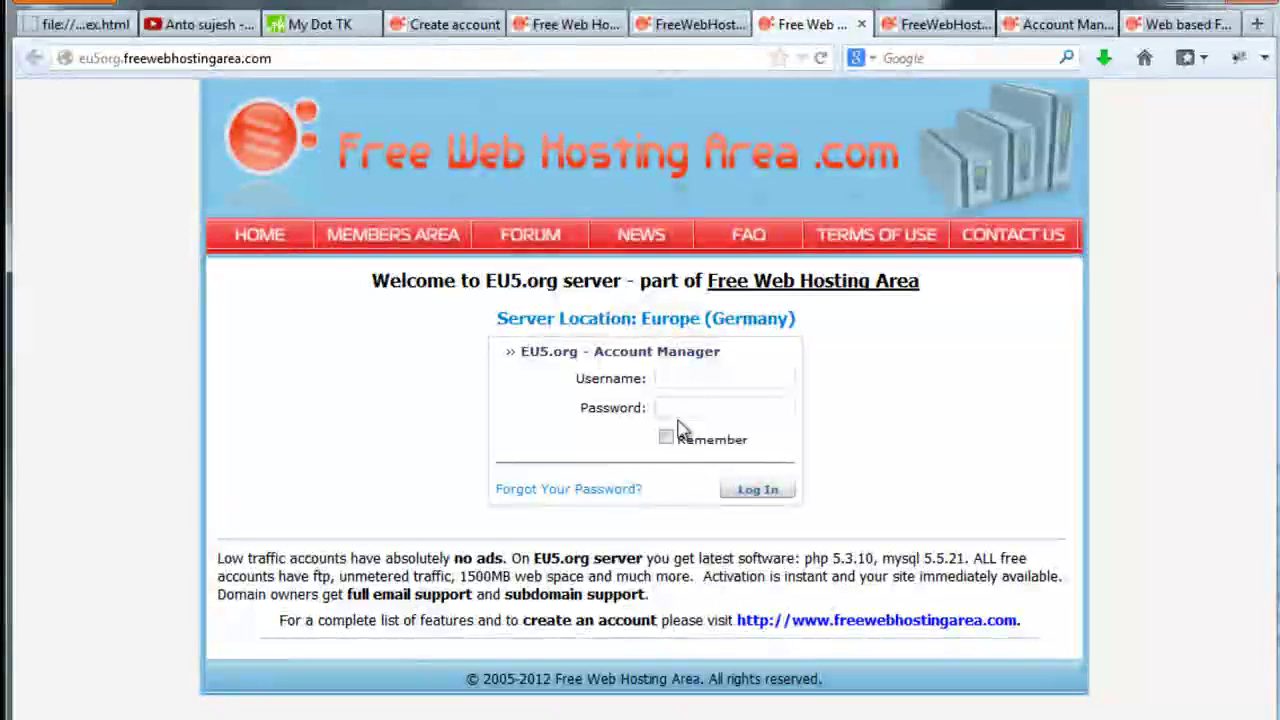
pyautogui.click(935, 24)
pyautogui.click(1045, 28)
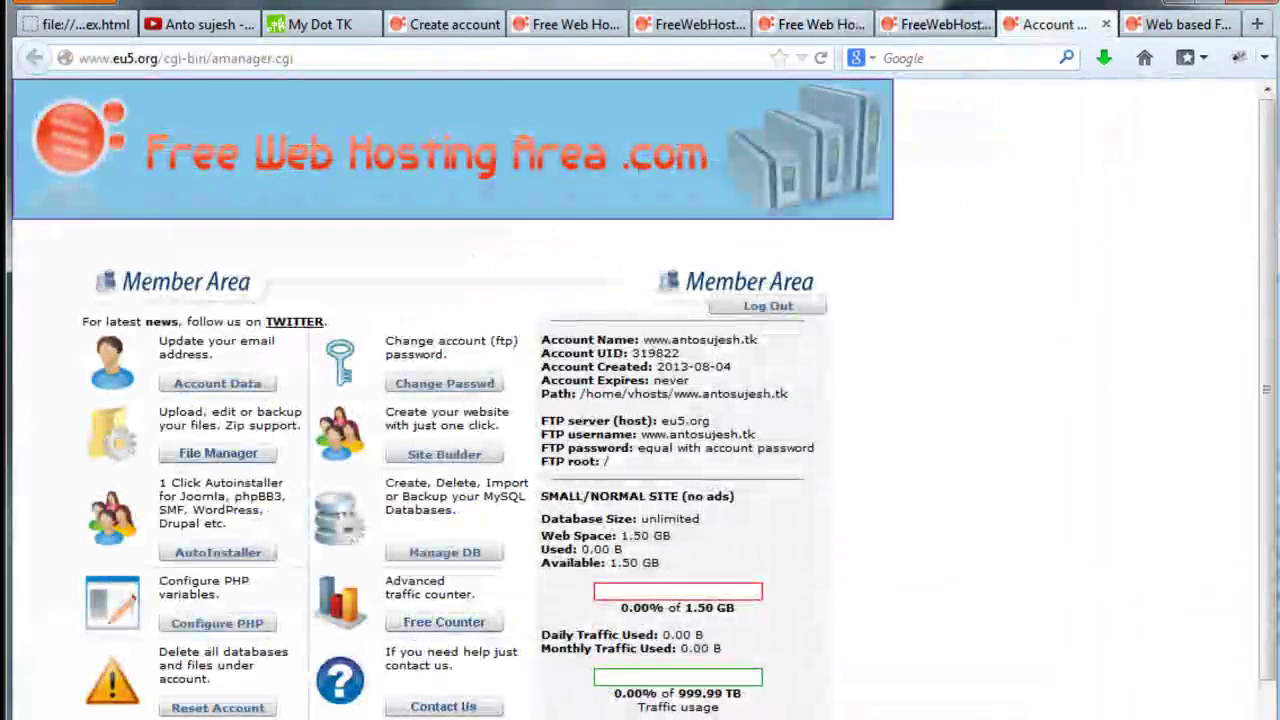
pyautogui.click(1180, 30)
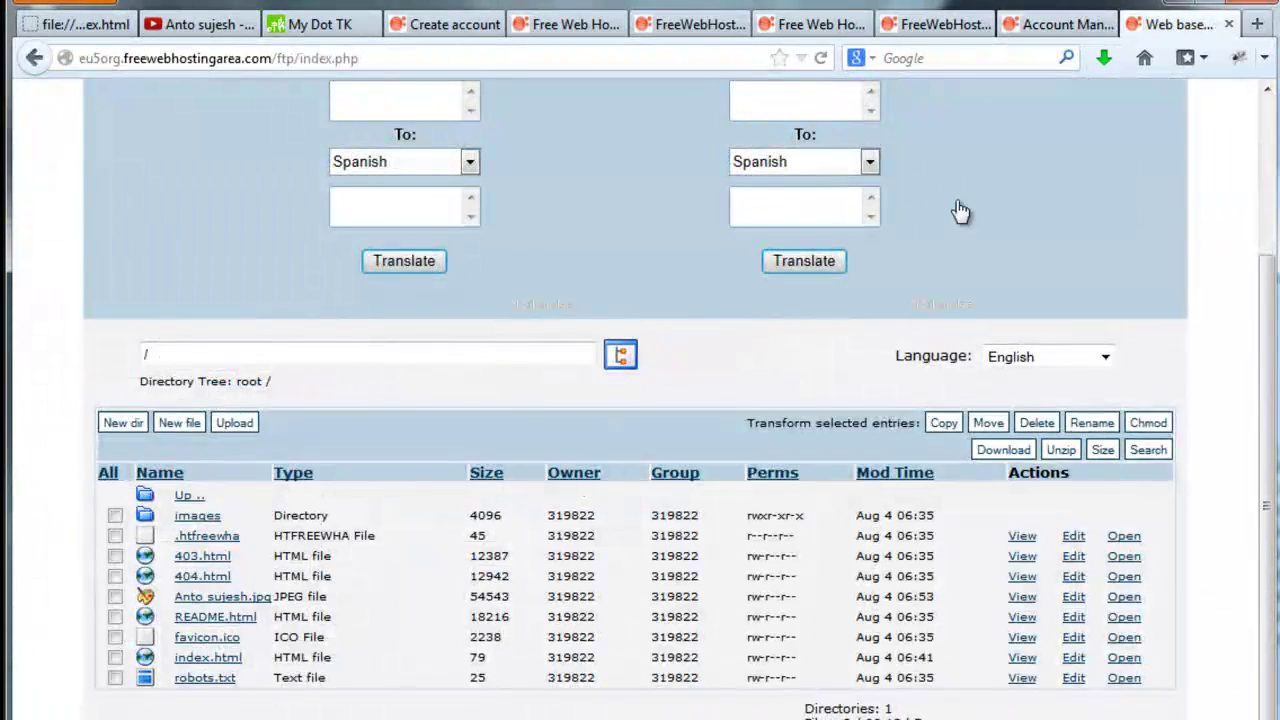
pyautogui.hotkey('alt', 'Tab')
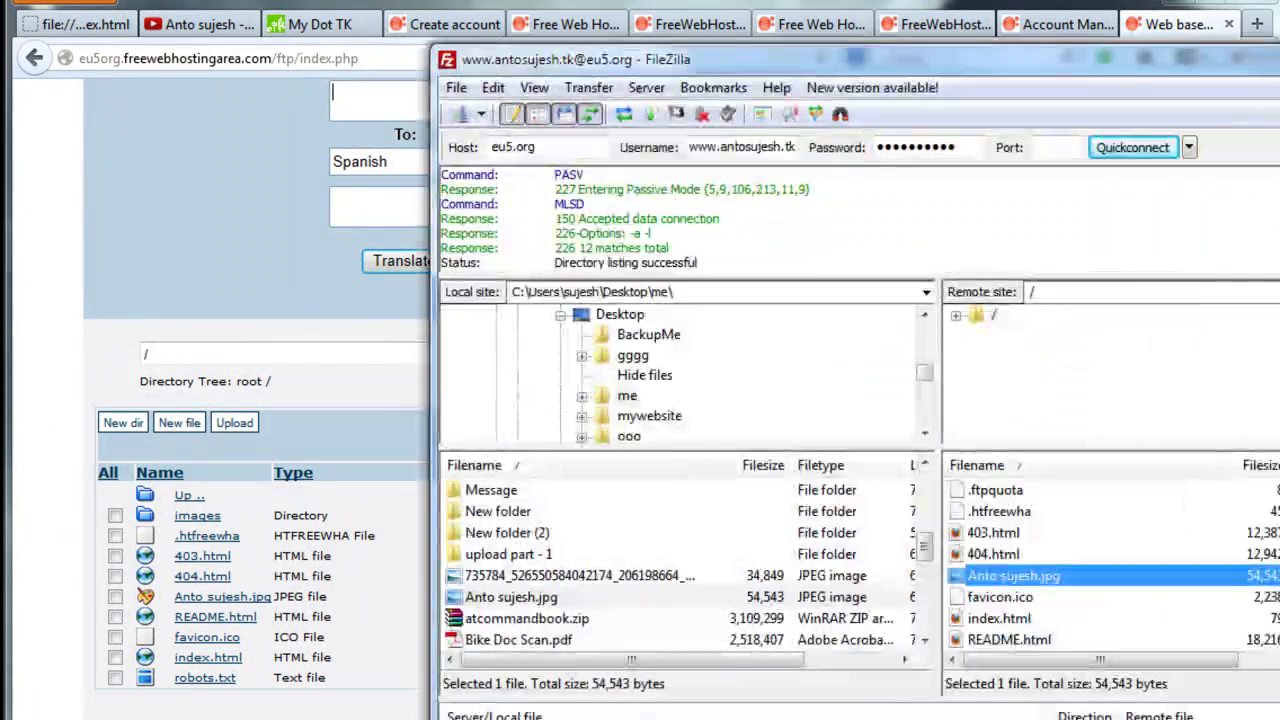
# Select the personal FTP information block on the account page and minimize FileZilla
pyautogui.click(570, 24)
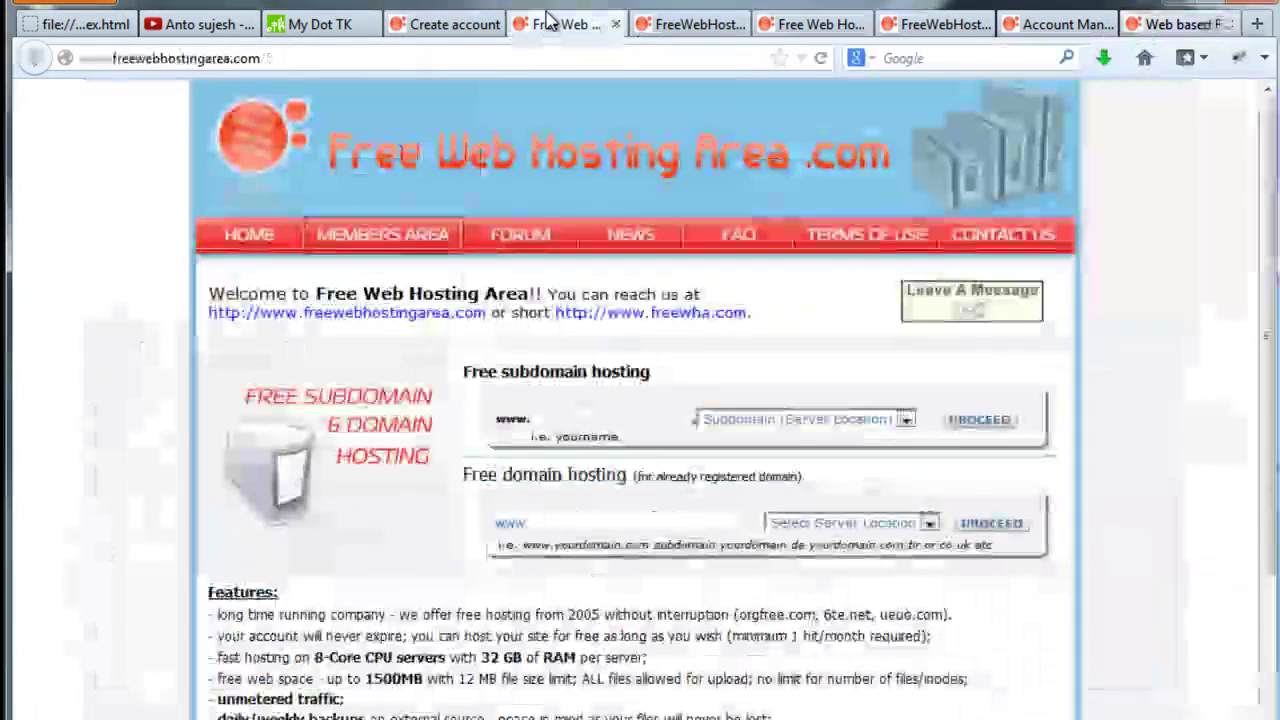
pyautogui.click(450, 24)
pyautogui.moveTo(34, 612); pyautogui.dragTo(605, 700)
pyautogui.hotkey('alt', 'Tab')
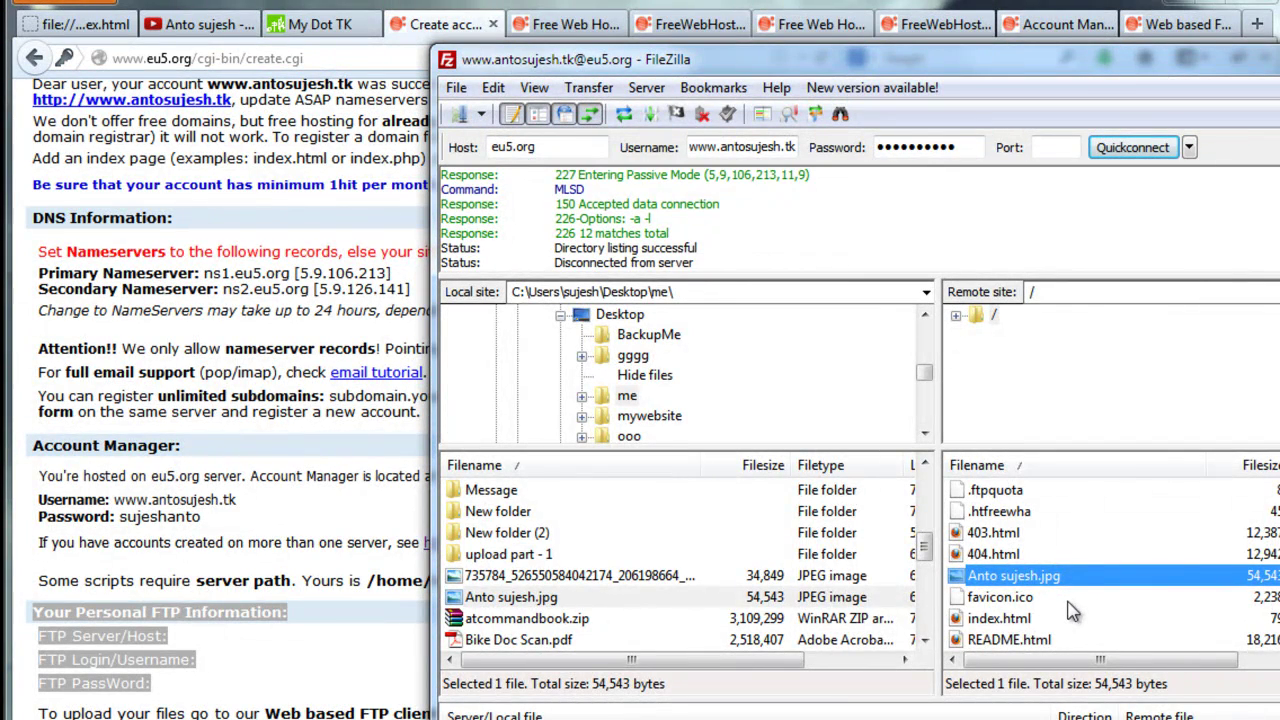
pyautogui.click(1278, 54)
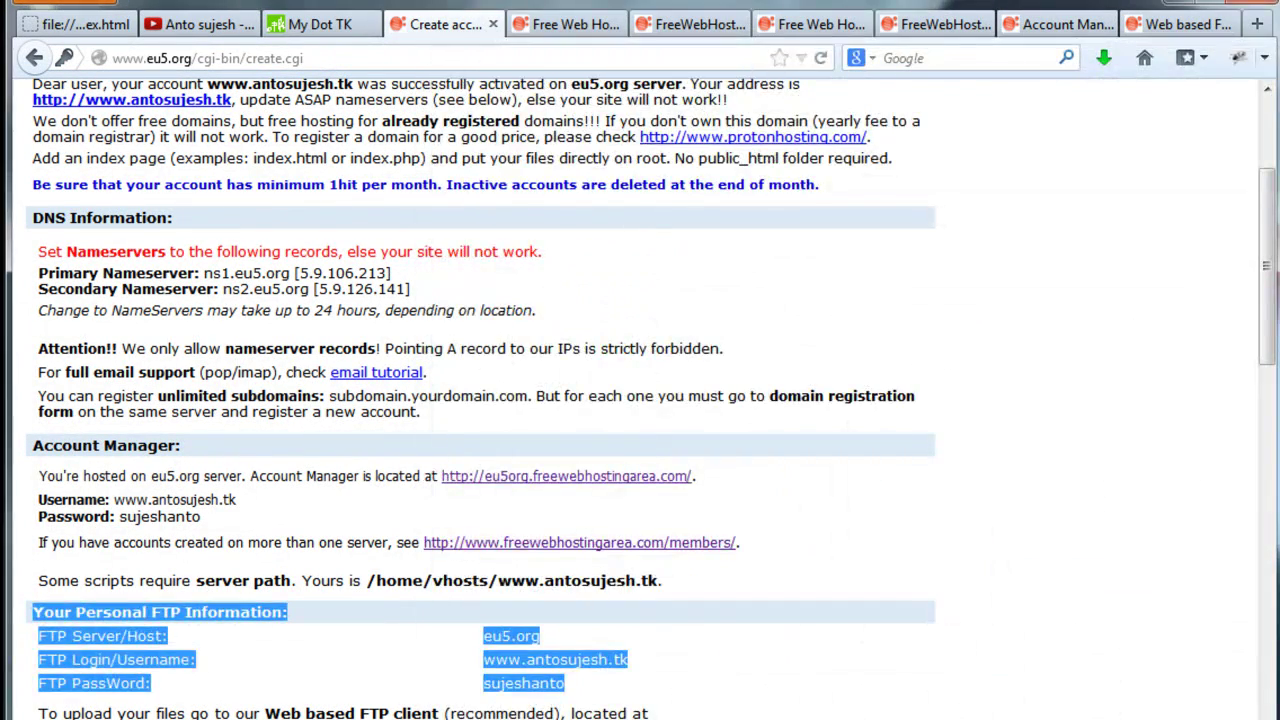
# Close the duplicate members tab and return to the Free Web Hosting Area home page
pyautogui.click(566, 24)
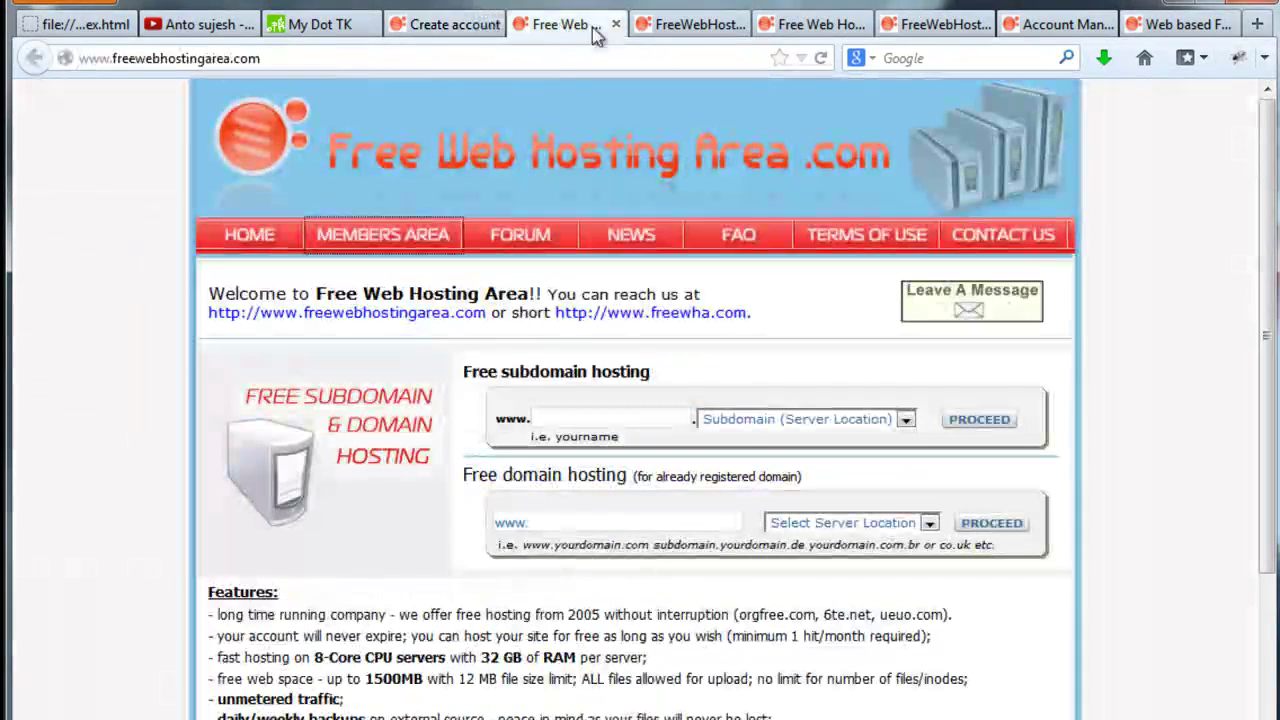
pyautogui.click(845, 26)
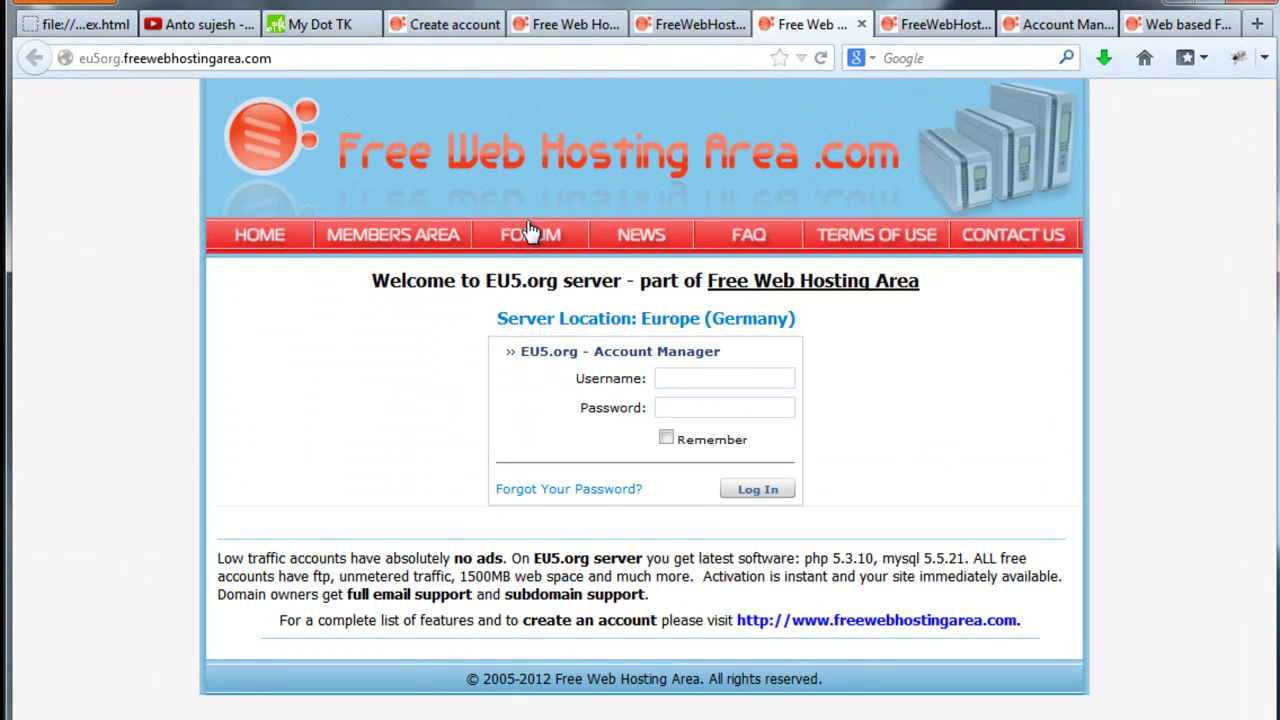
pyautogui.click(912, 24)
pyautogui.click(1058, 24)
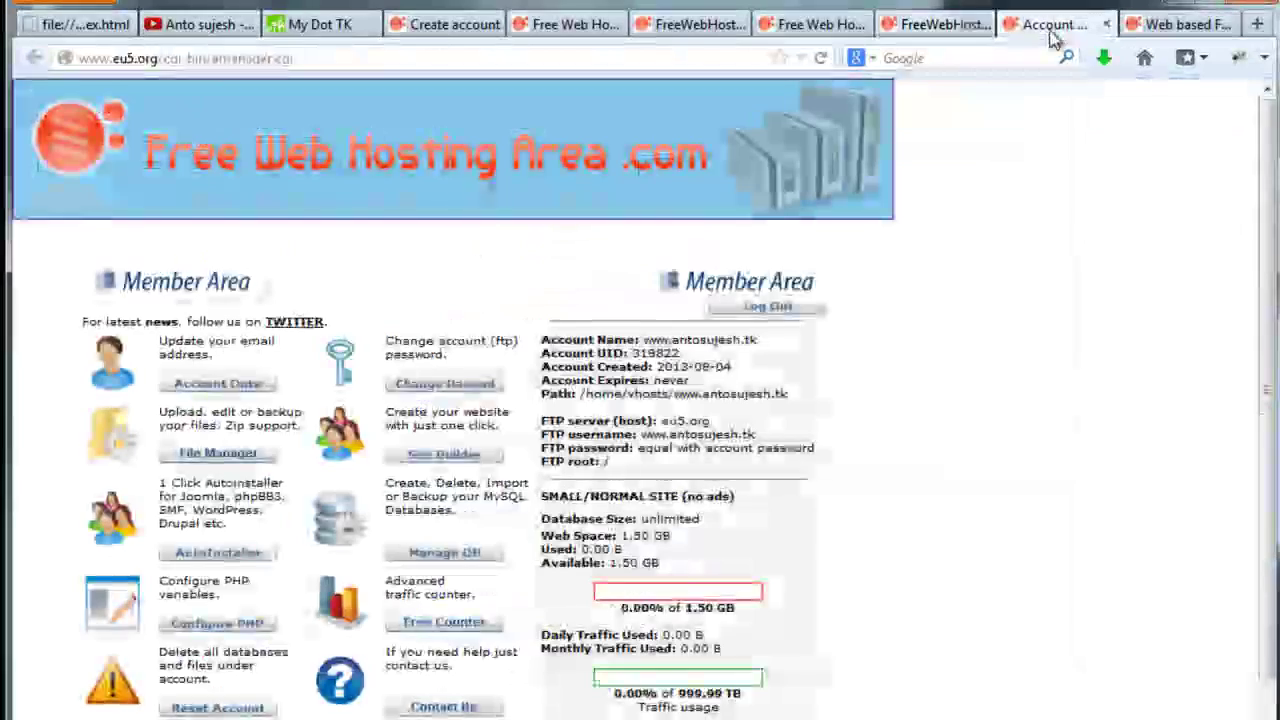
pyautogui.click(720, 30)
pyautogui.click(738, 24)
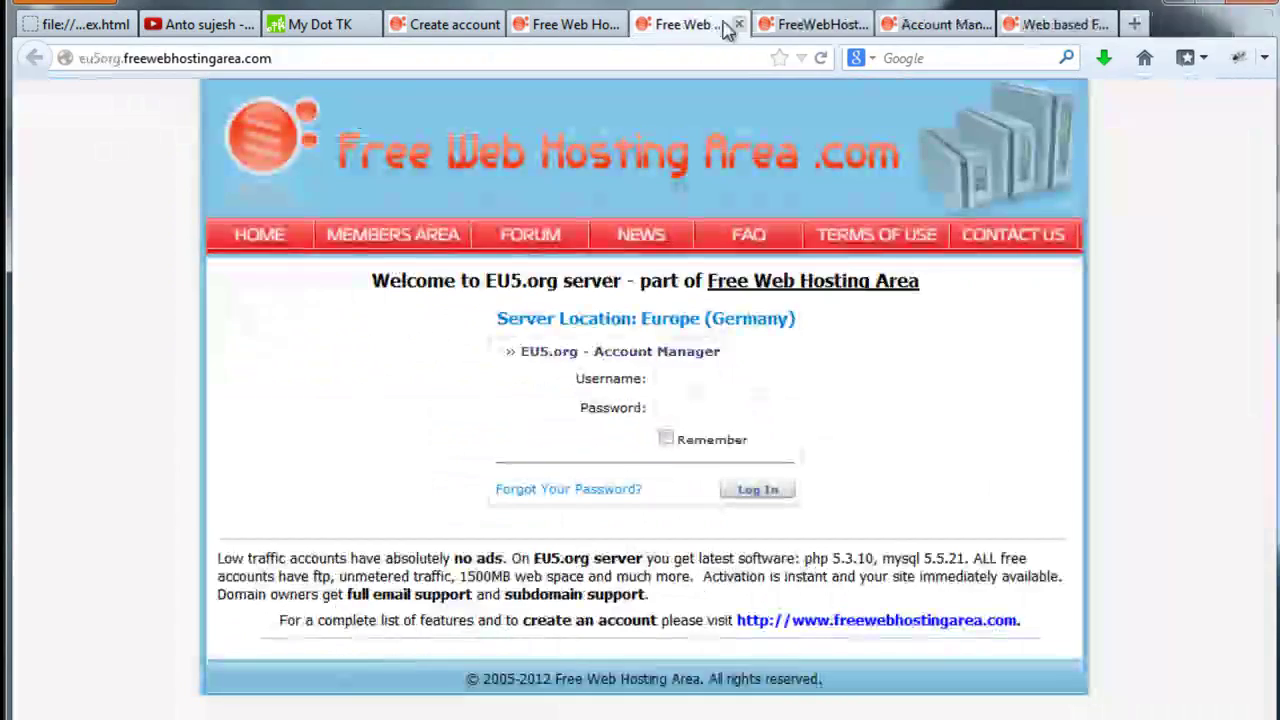
pyautogui.click(608, 30)
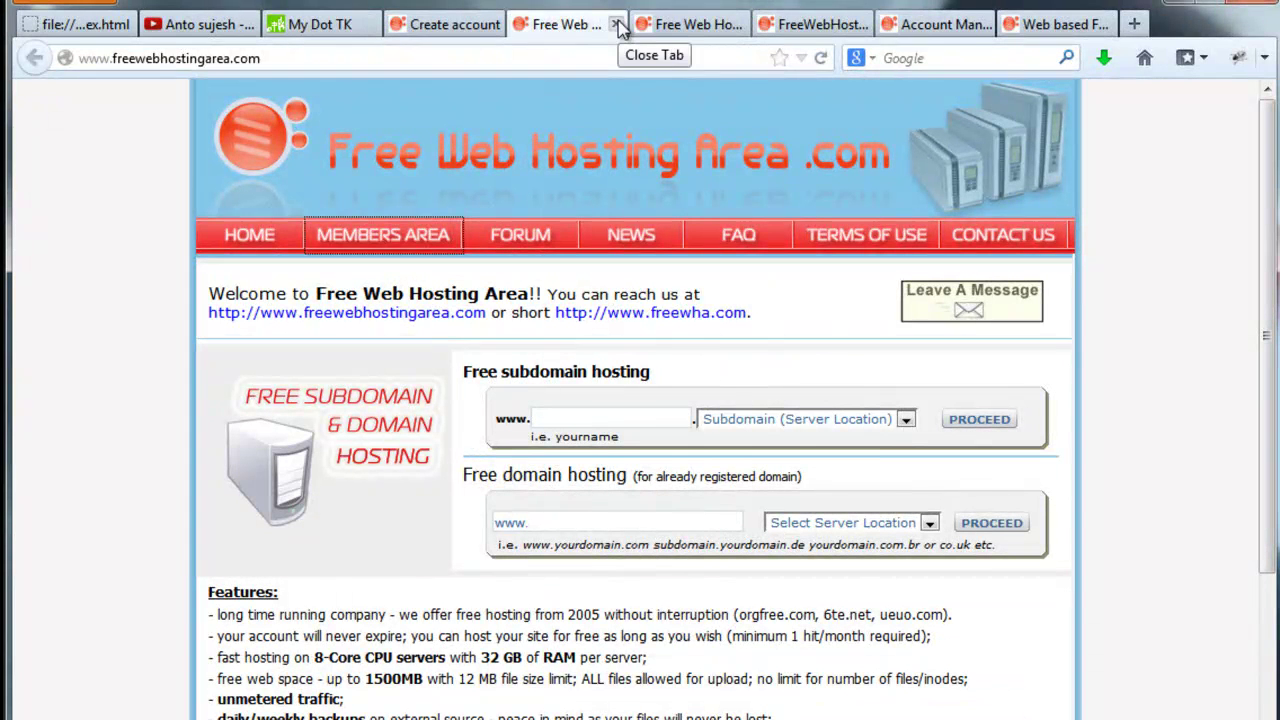
# Open MEMBERS AREA and follow the EU5.org Account Manager link
pyautogui.moveTo(112, 58); pyautogui.dragTo(264, 59)
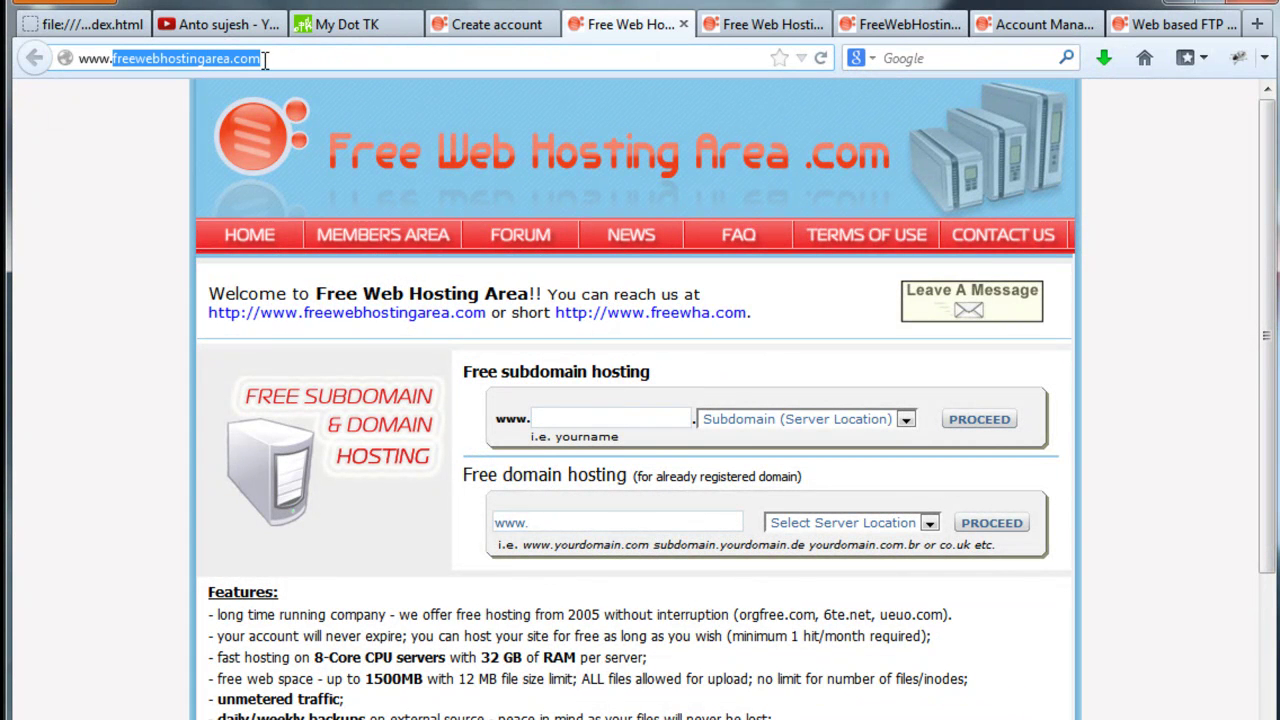
pyautogui.click(358, 64)
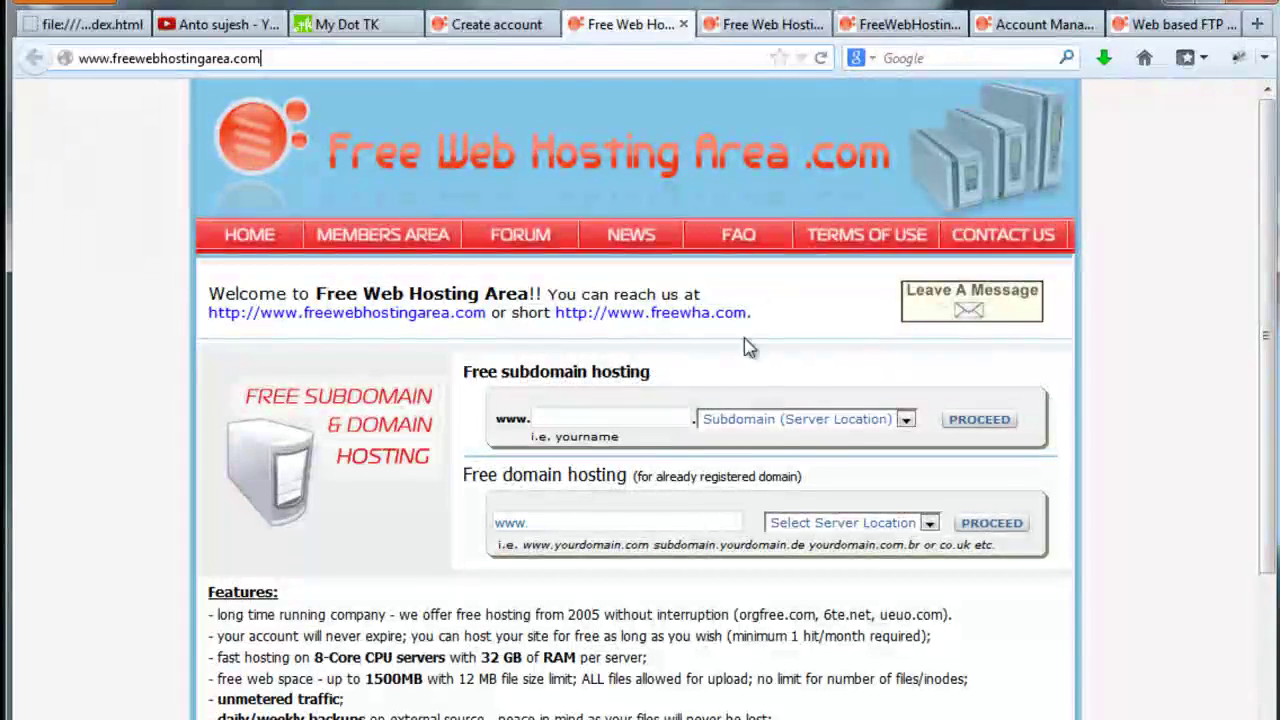
pyautogui.click(402, 240)
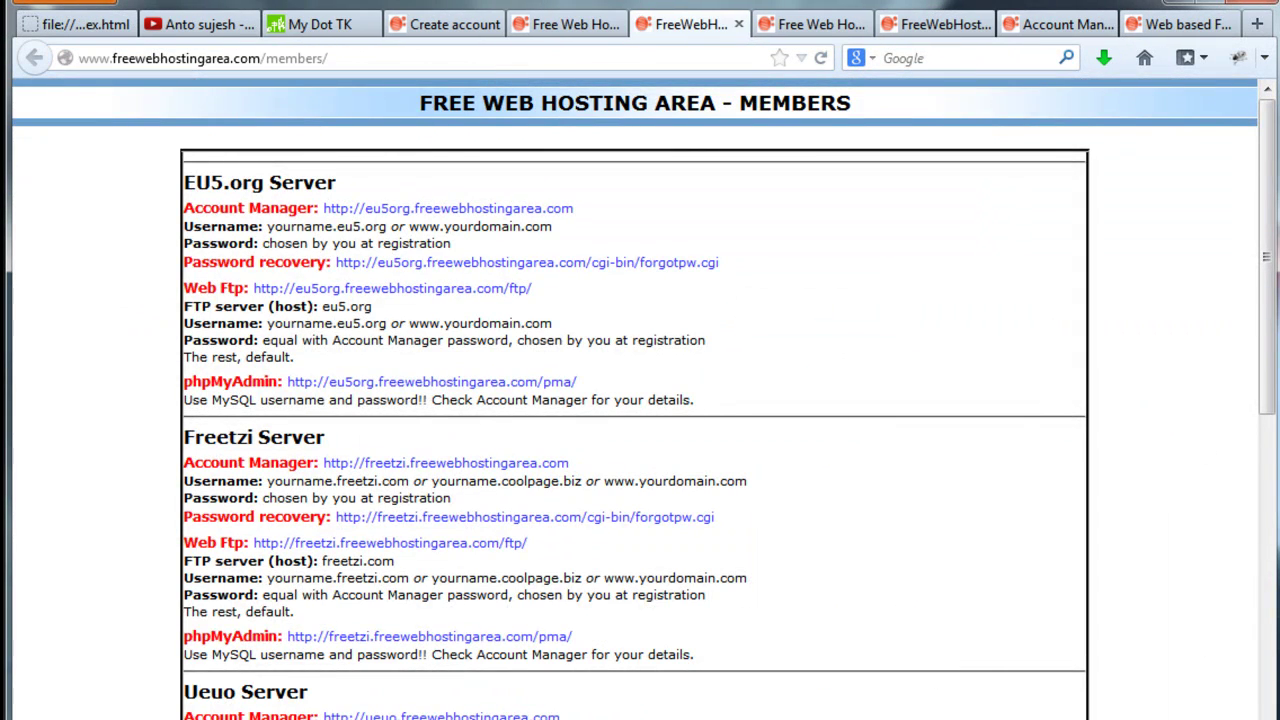
pyautogui.moveTo(187, 178); pyautogui.dragTo(380, 194)
pyautogui.click(420, 192)
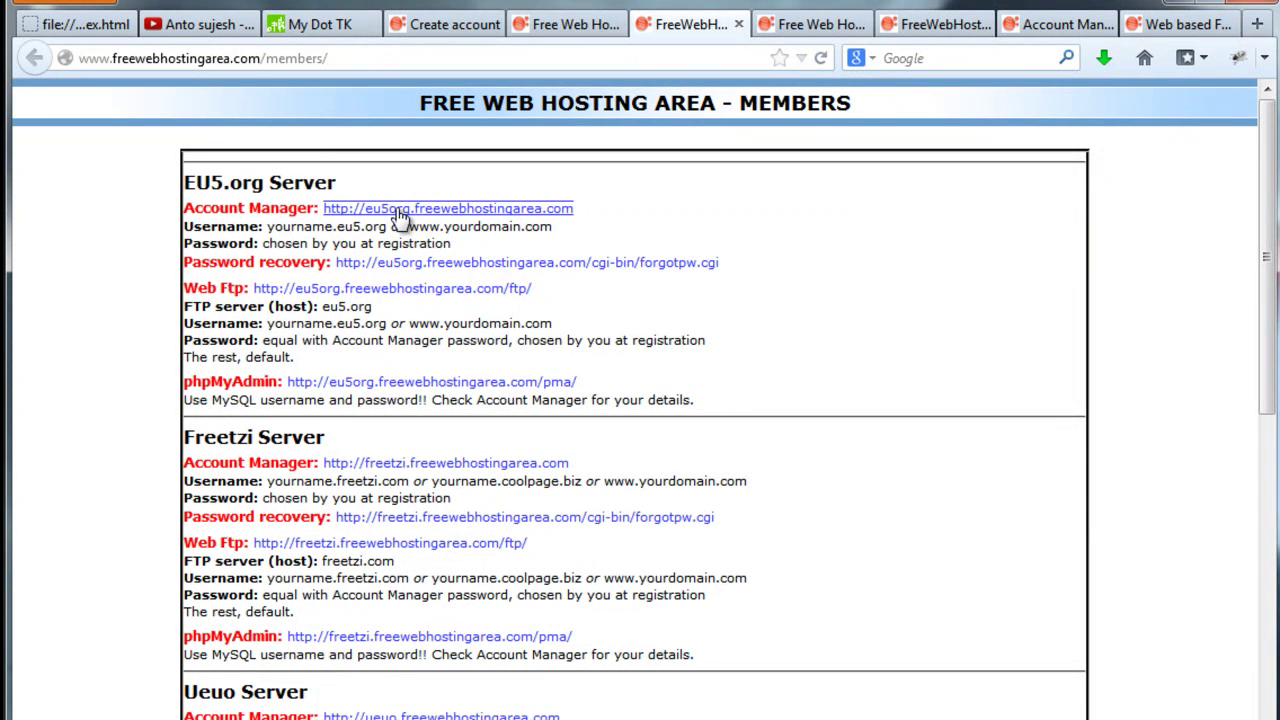
pyautogui.click(400, 212)
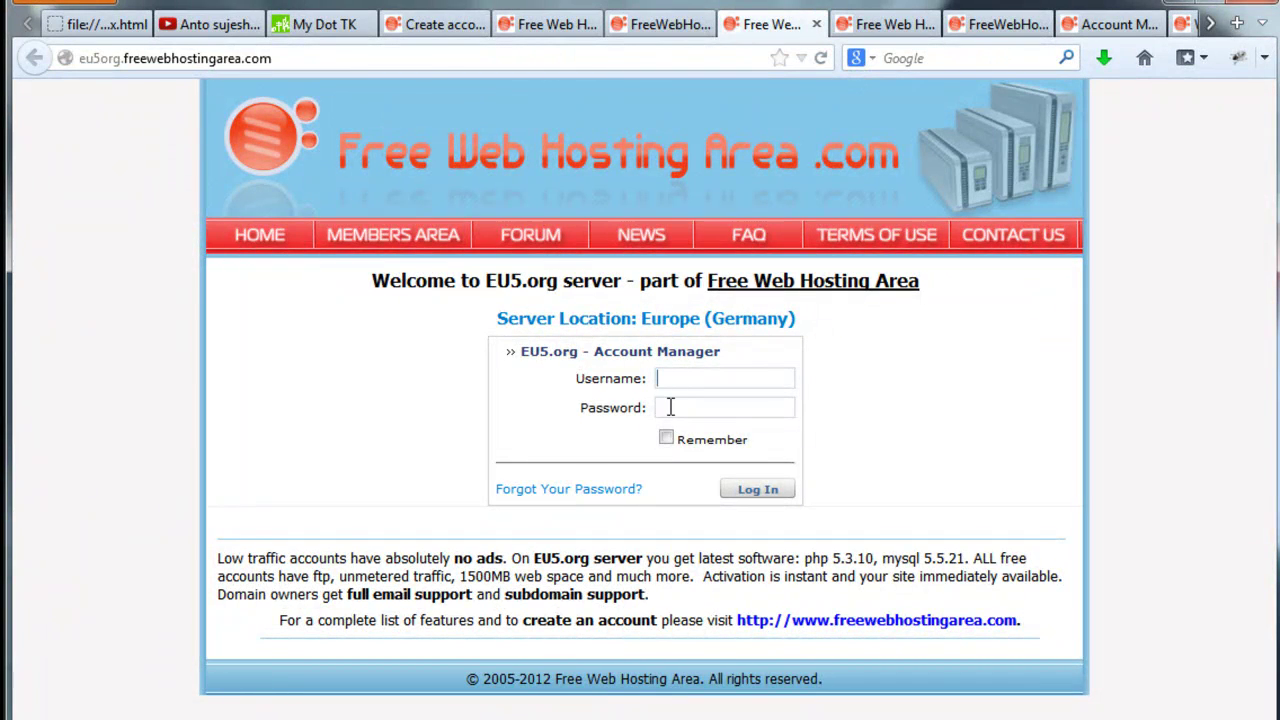
# Close the extra EU5 login and members tabs, leaving the Account Manager page showing
pyautogui.click(990, 24)
pyautogui.click(880, 24)
pyautogui.click(928, 24)
pyautogui.click(951, 24)
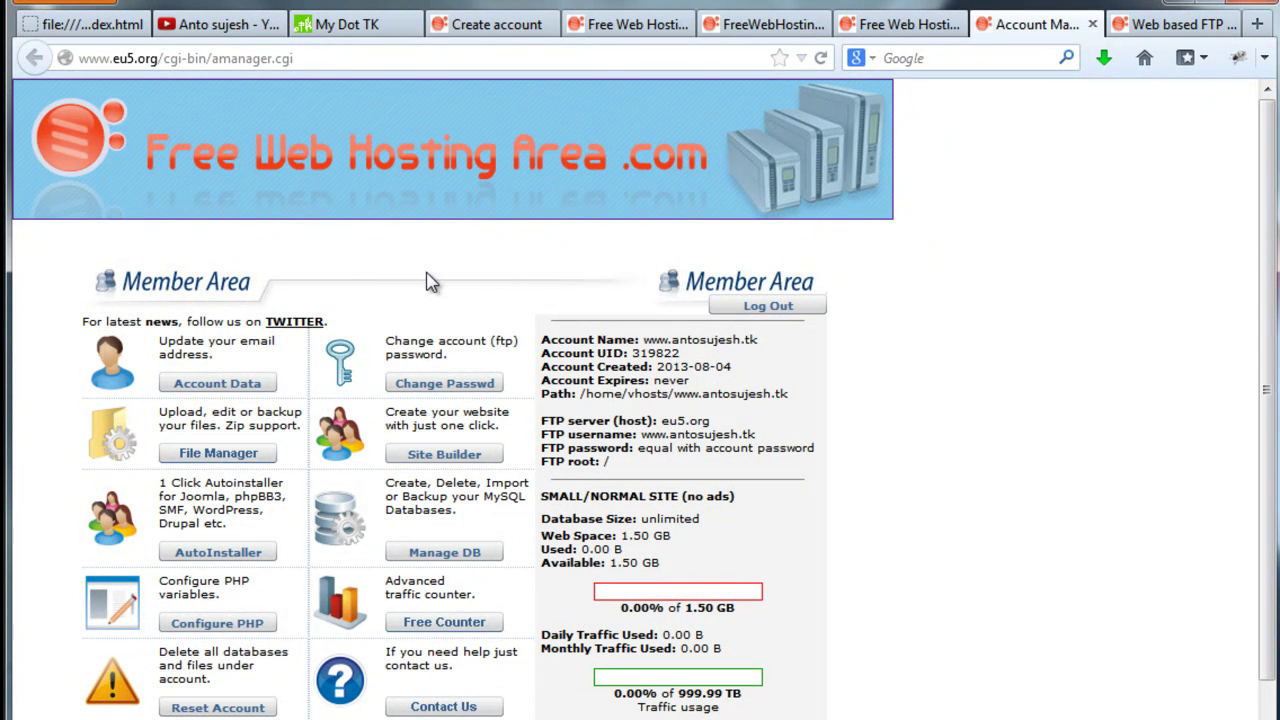
pyautogui.moveTo(543, 335); pyautogui.dragTo(698, 572)
pyautogui.click(682, 530)
pyautogui.moveTo(712, 381); pyautogui.dragTo(563, 381)
pyautogui.click(728, 424)
pyautogui.moveTo(538, 340); pyautogui.dragTo(678, 670)
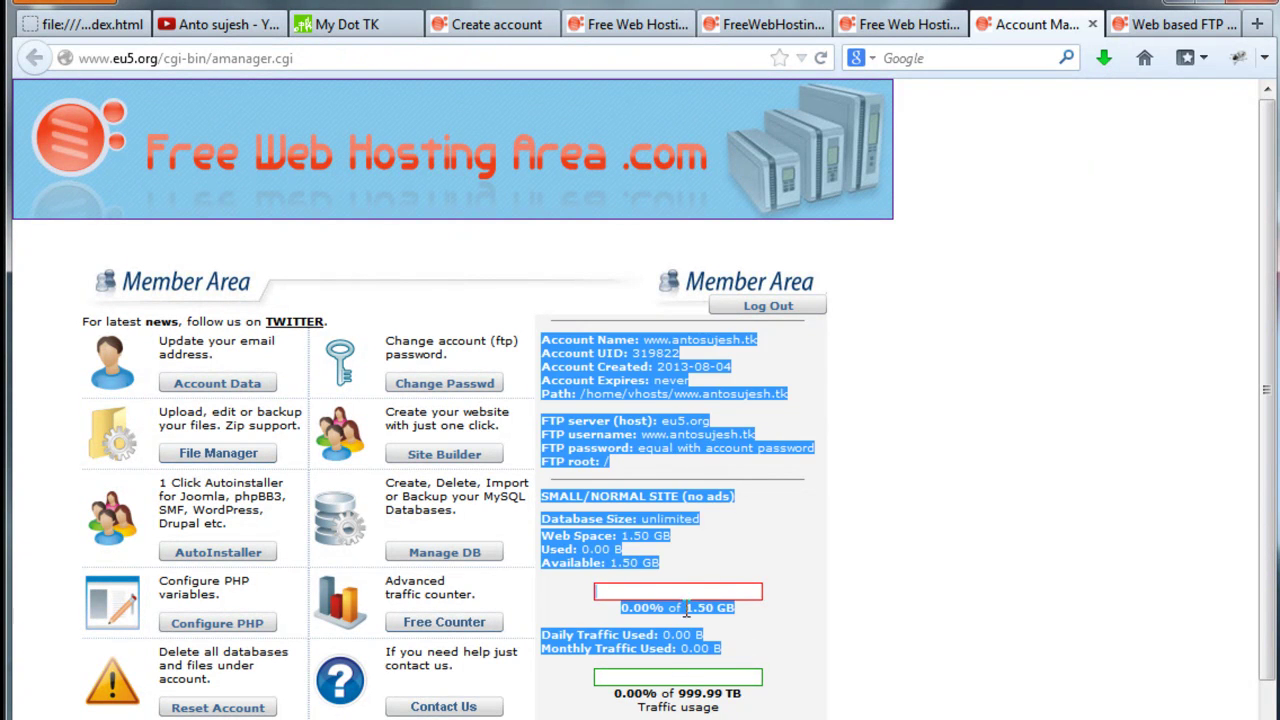
pyautogui.click(715, 557)
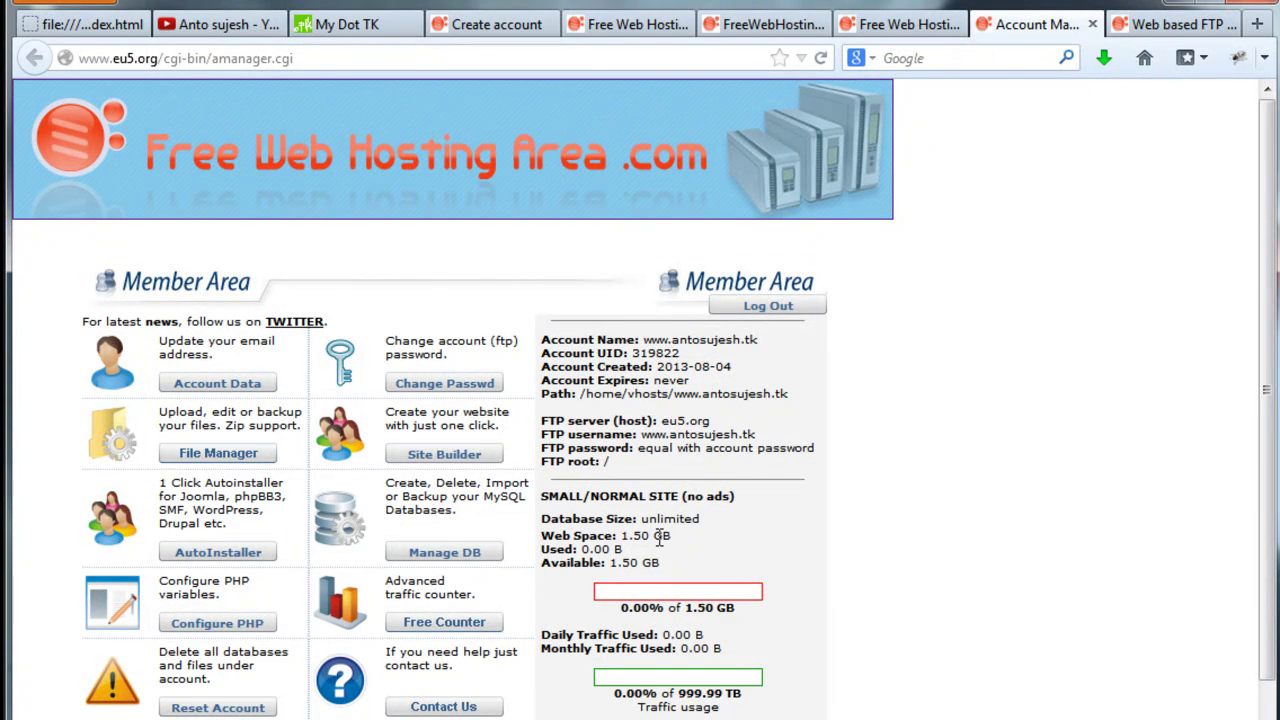
pyautogui.moveTo(623, 537); pyautogui.dragTo(688, 552)
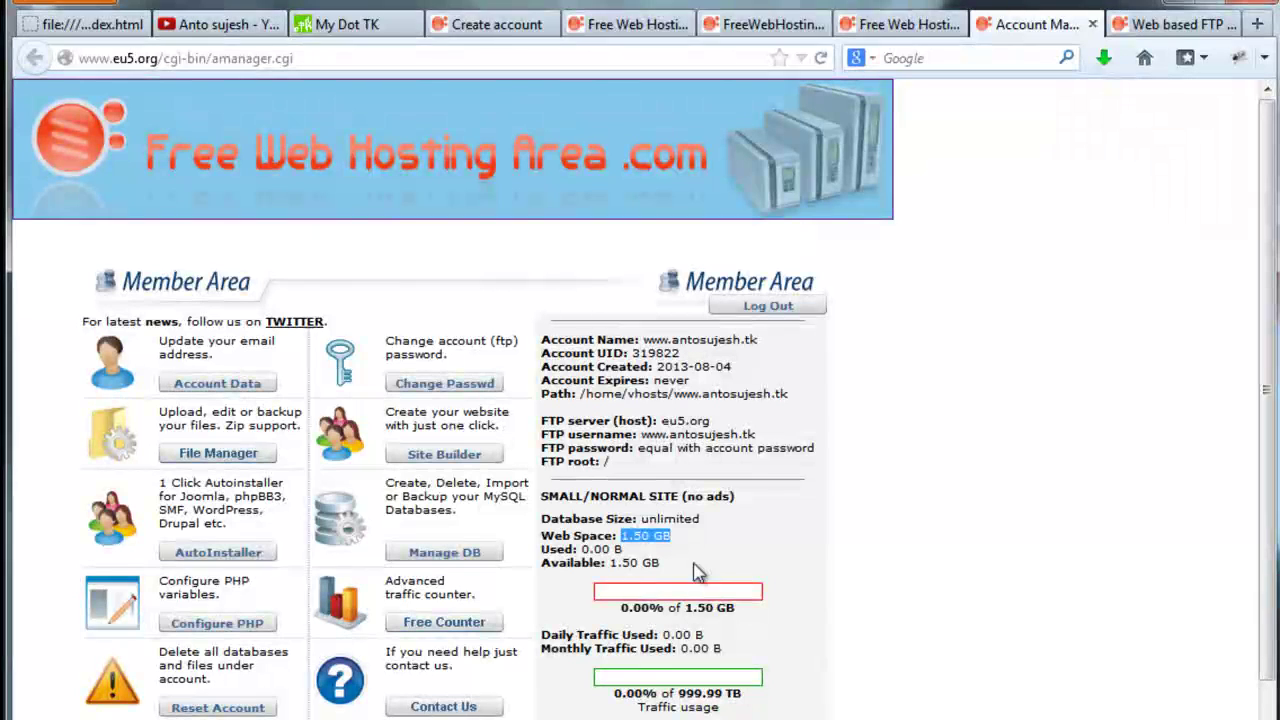
pyautogui.click(711, 614)
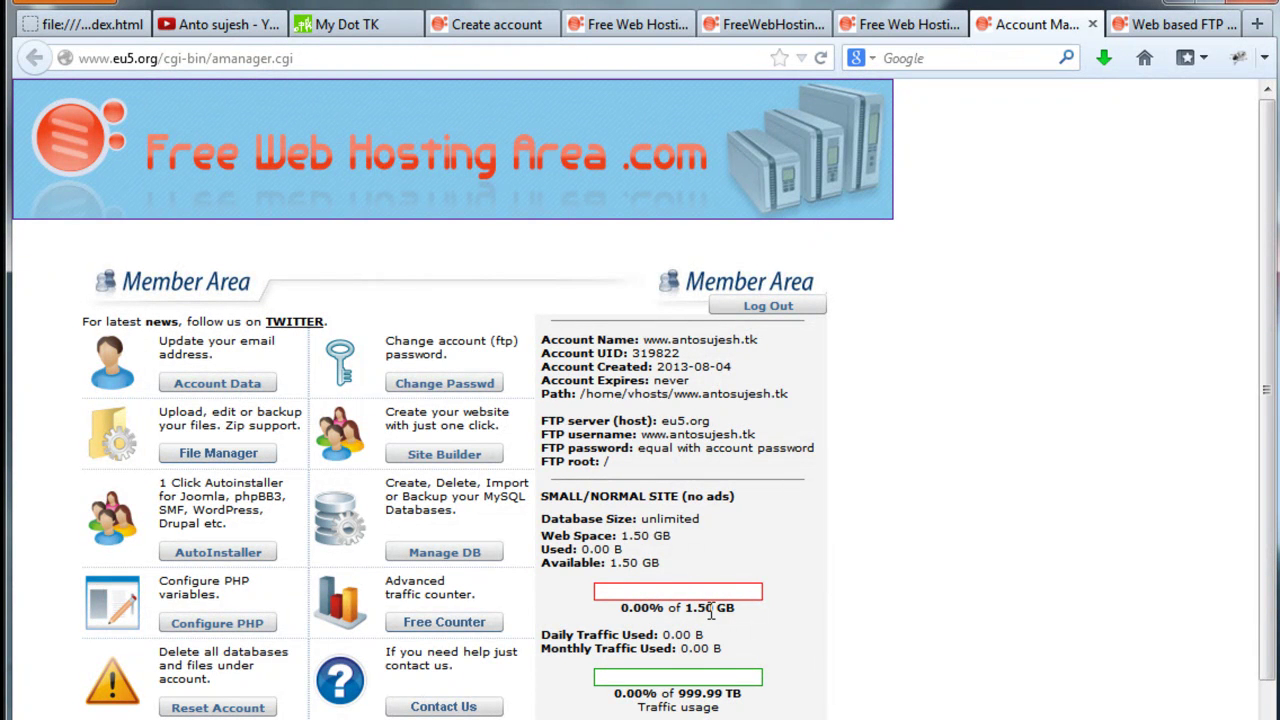